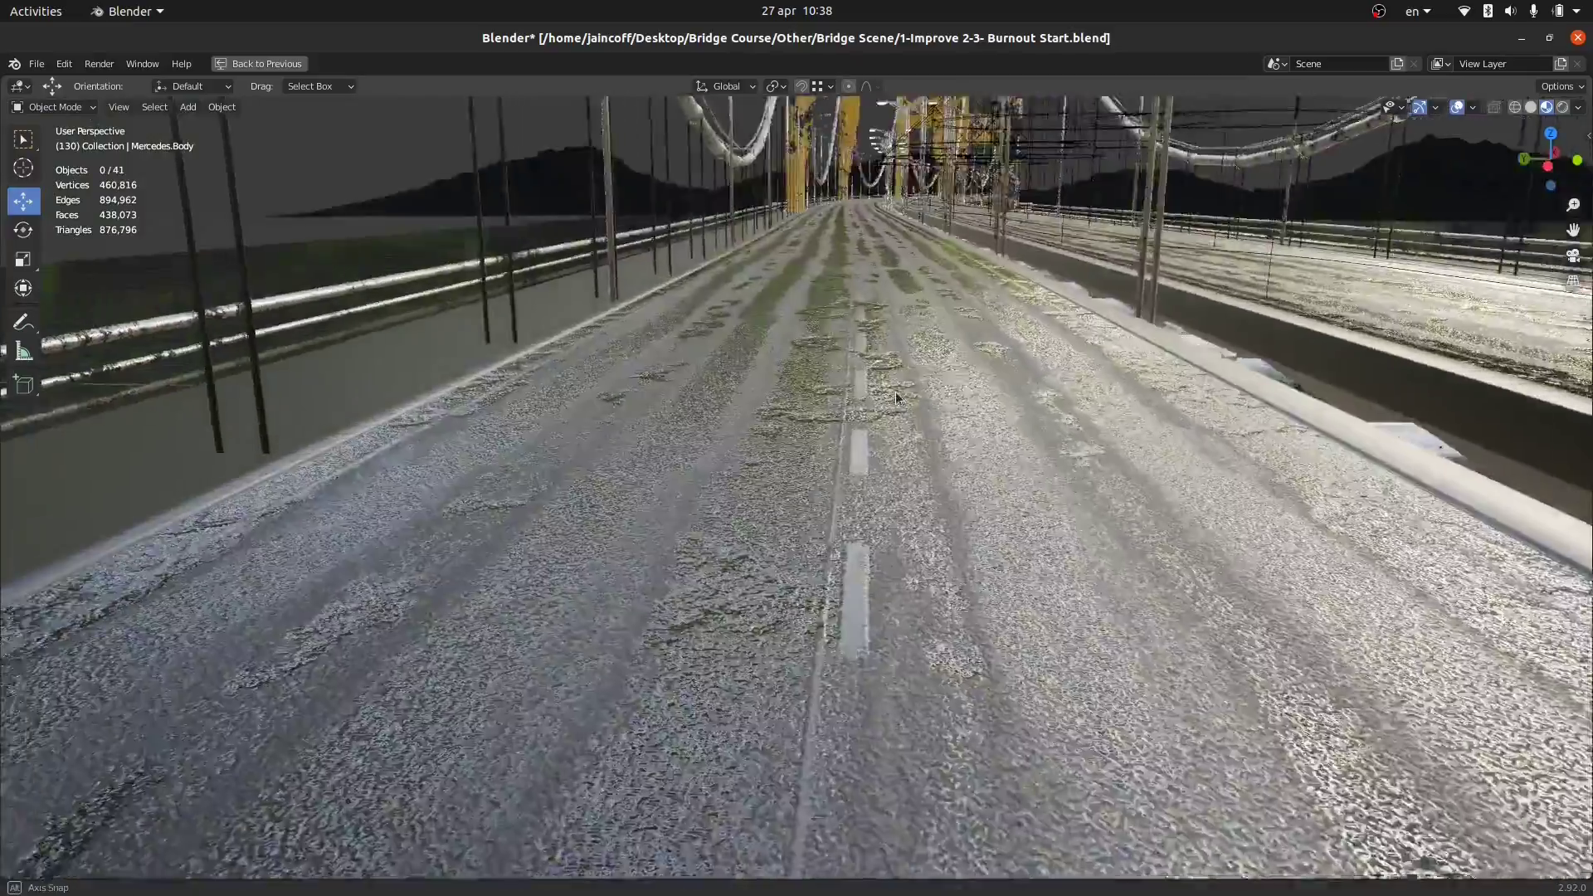
# - Fly along and orbit around the bridge's asphalt road to inspect it from the side
pyautogui.moveTo(894, 391); pyautogui.dragTo(650, 444, button='middle')
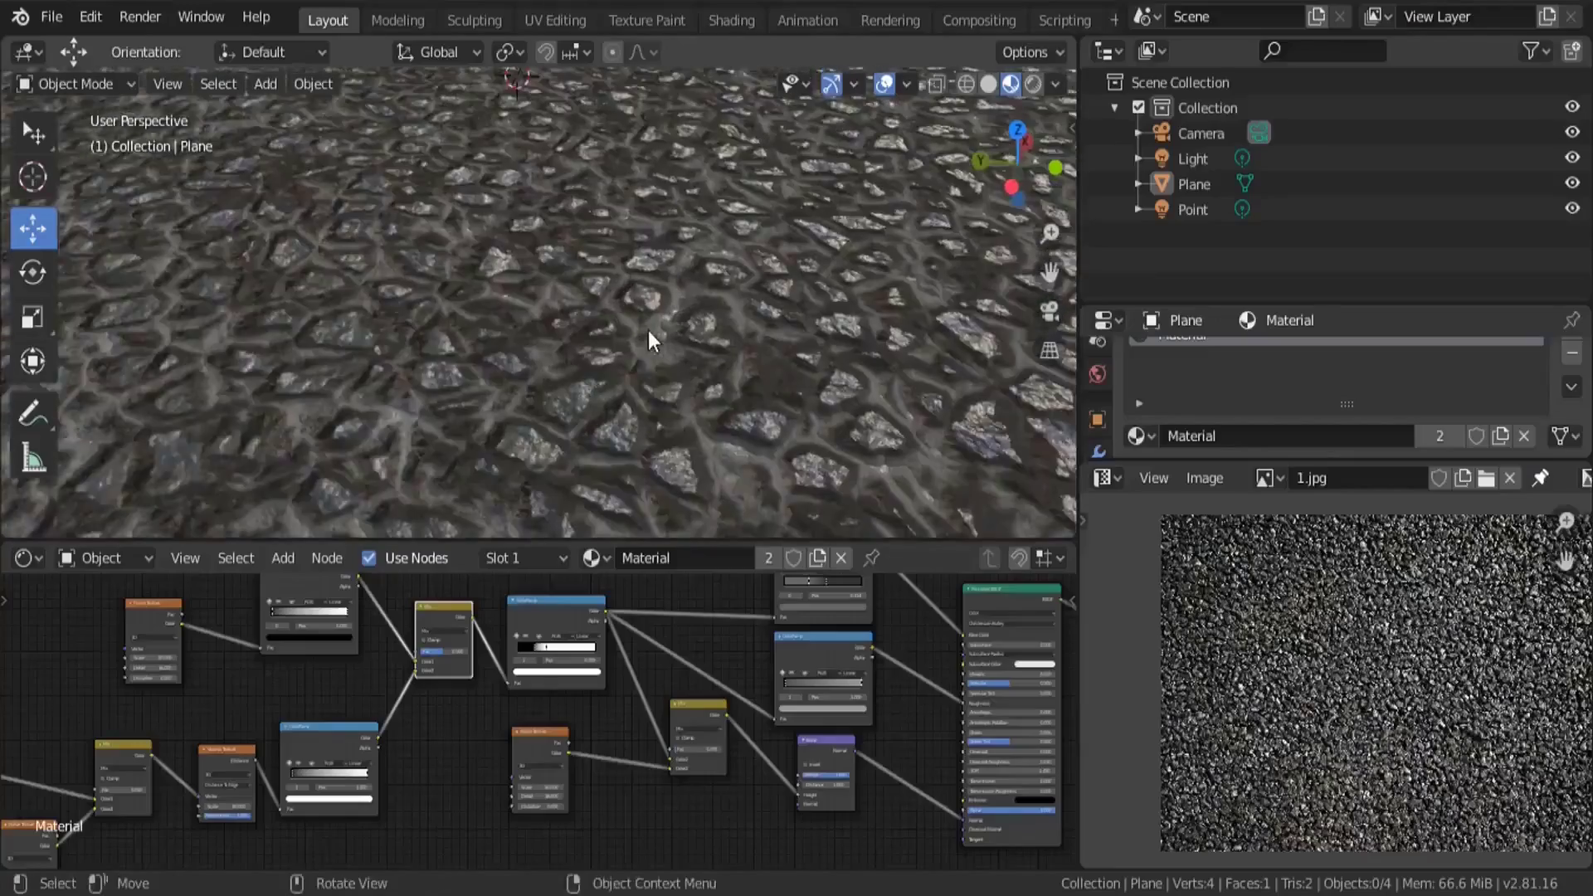
pyautogui.moveTo(649, 331); pyautogui.dragTo(591, 372, button='middle')
pyautogui.press('z')
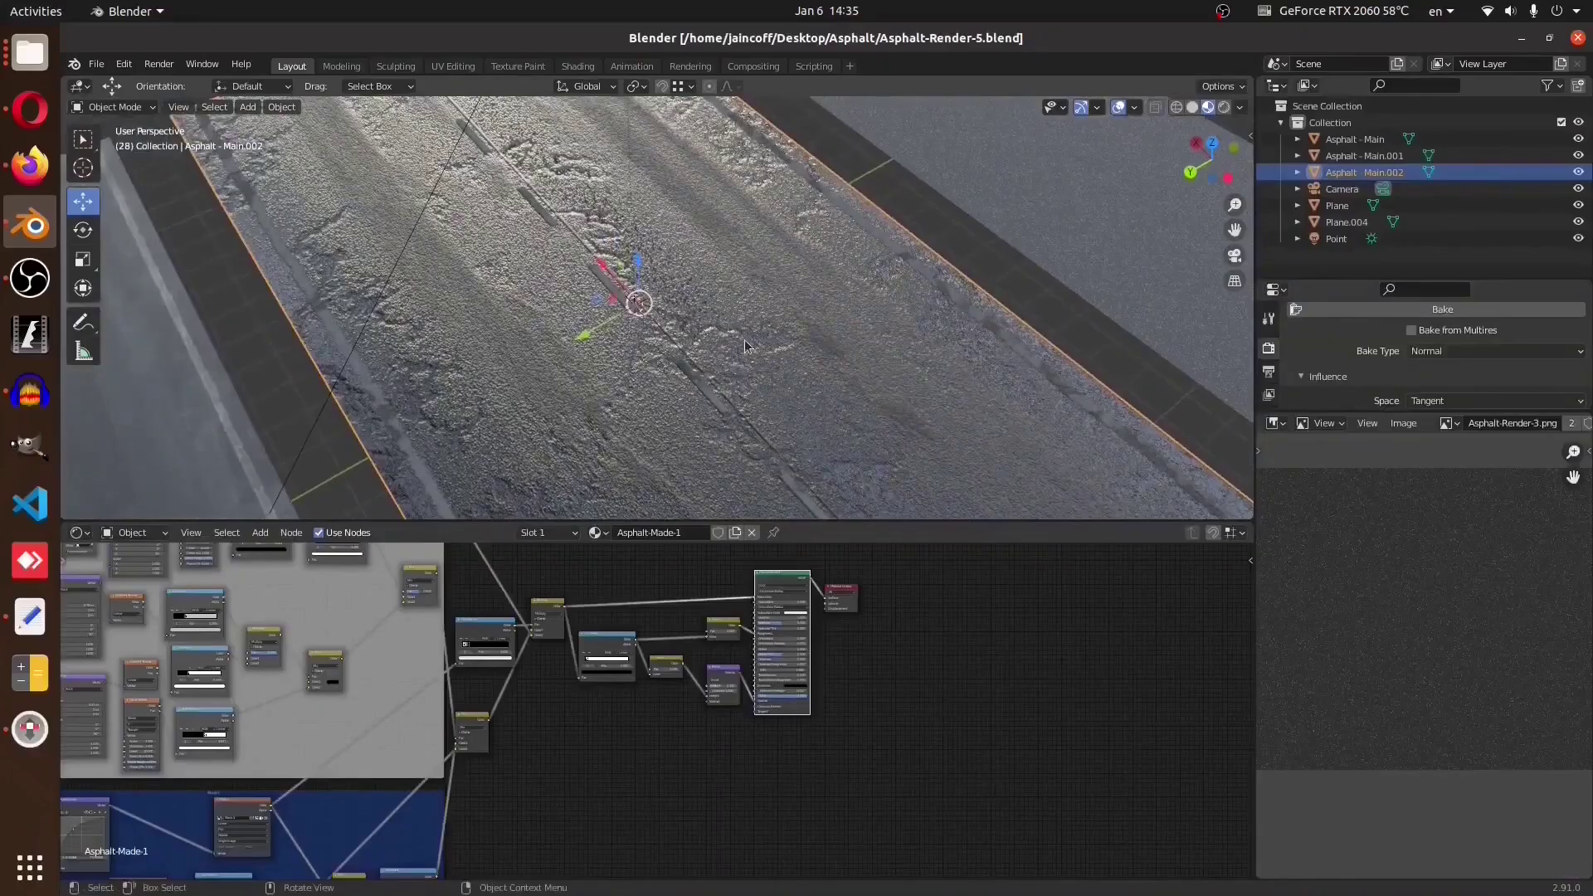
pyautogui.moveTo(744, 341); pyautogui.dragTo(689, 306, button='middle')
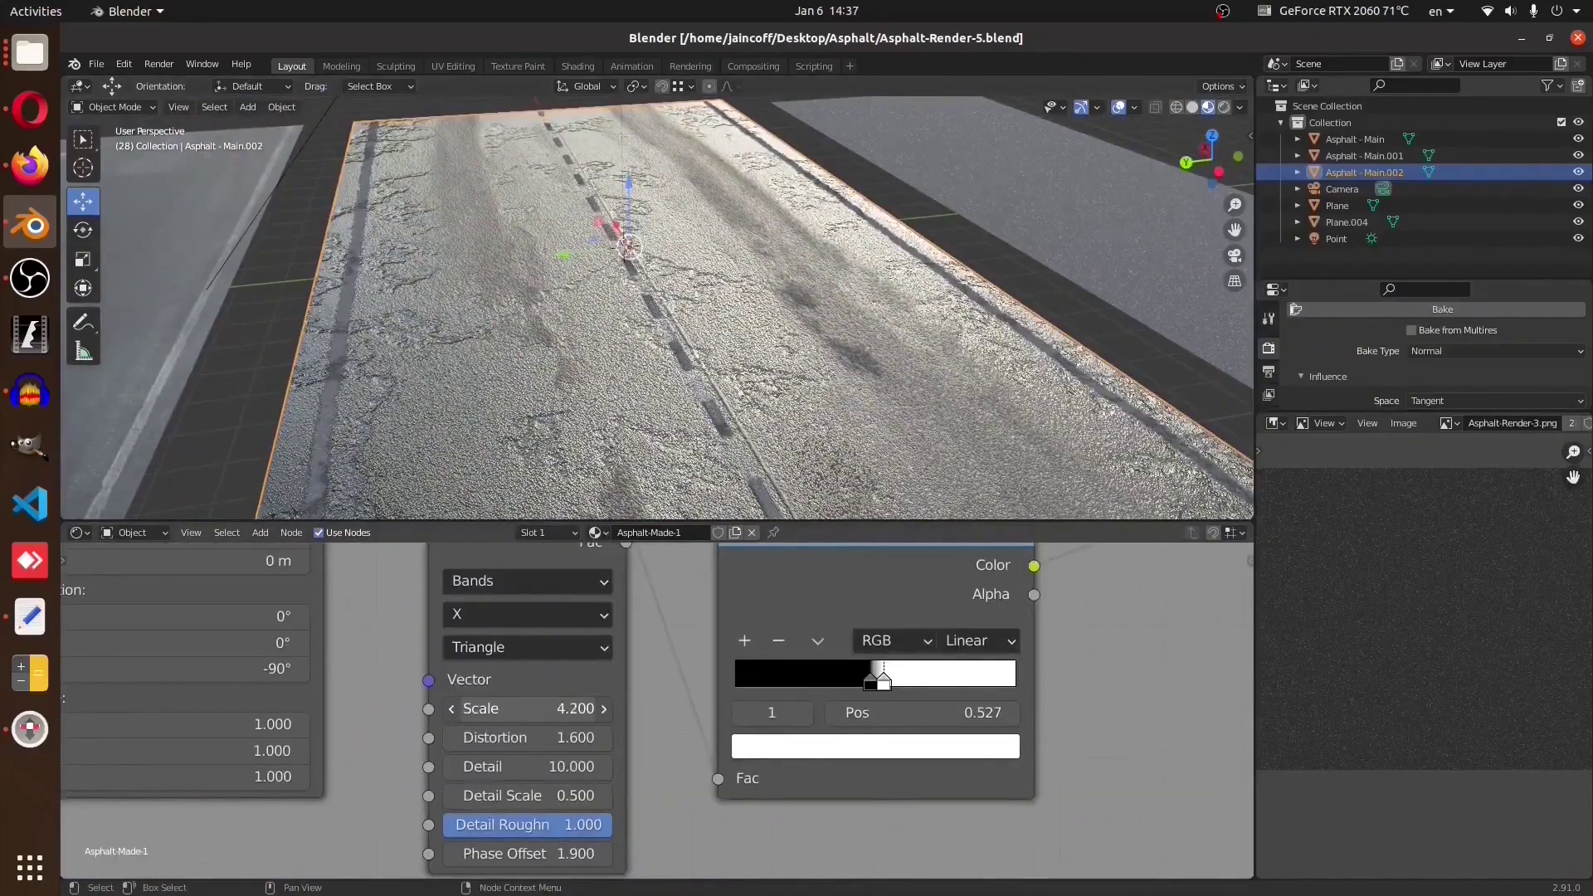
pyautogui.moveTo(740, 496); pyautogui.dragTo(709, 355, button='middle')
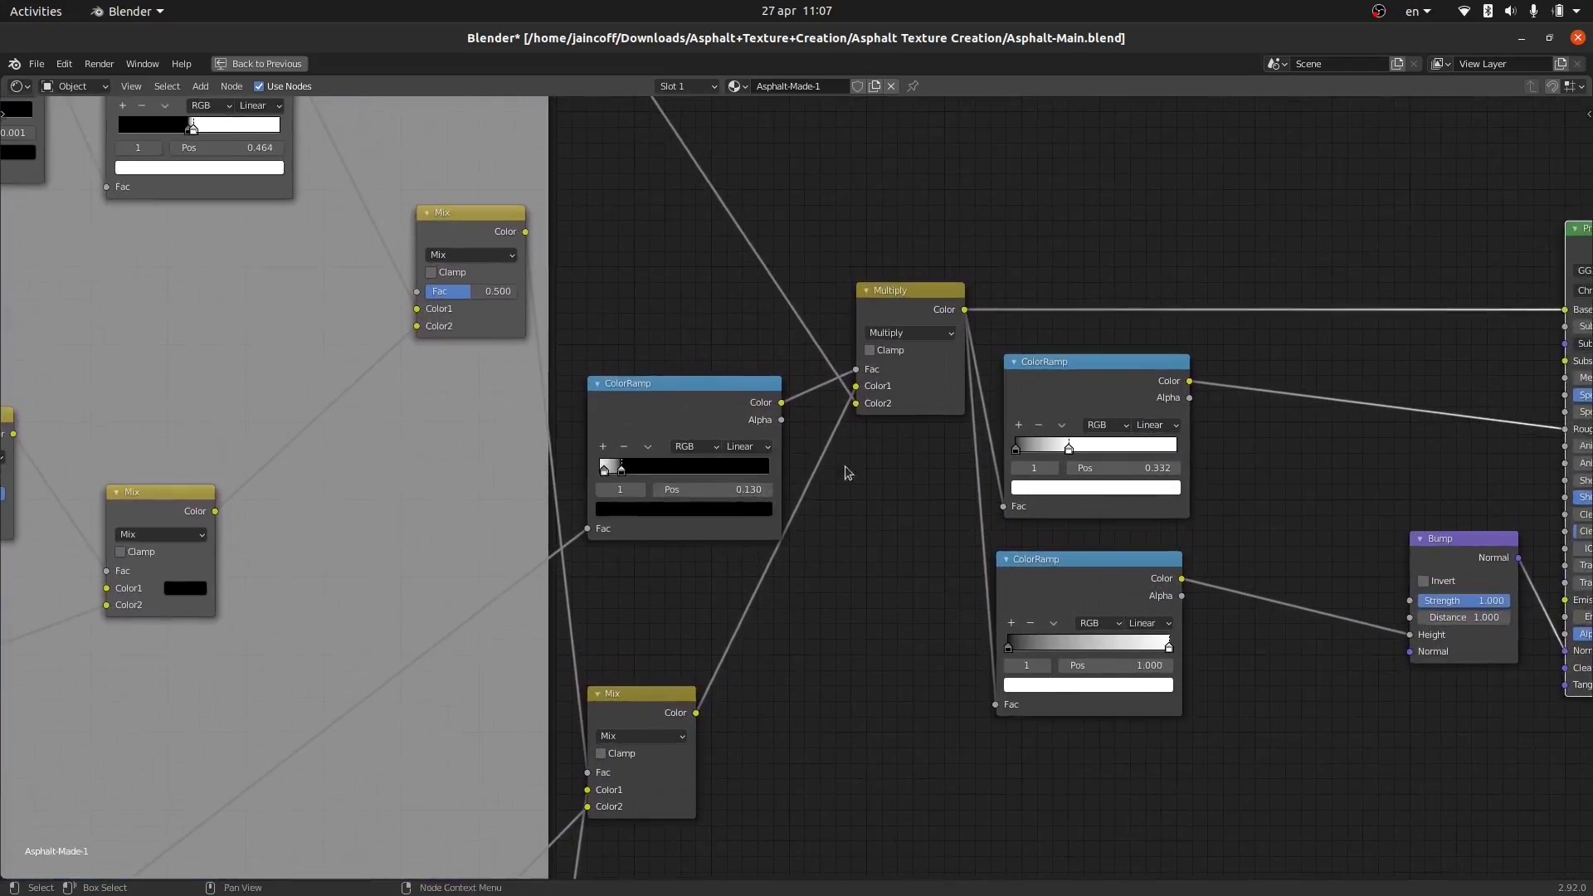
# - Drop the view from above the red car to road level, then zoom and pan the asphalt node graph
pyautogui.scroll(-4, 867, 474)
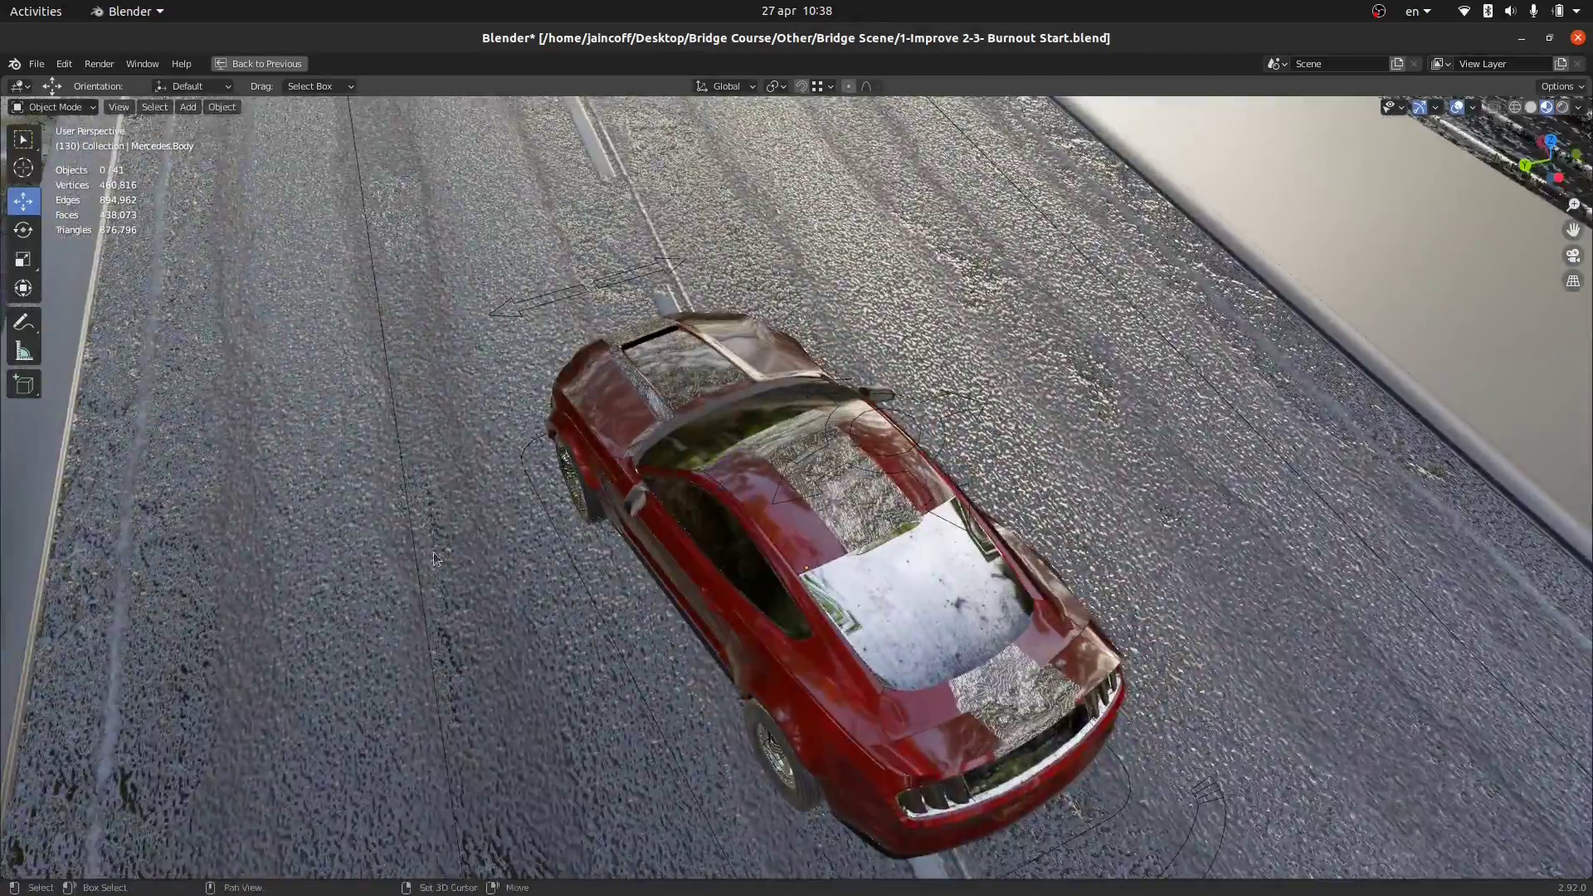
pyautogui.moveTo(383, 550); pyautogui.dragTo(700, 443, button='middle')
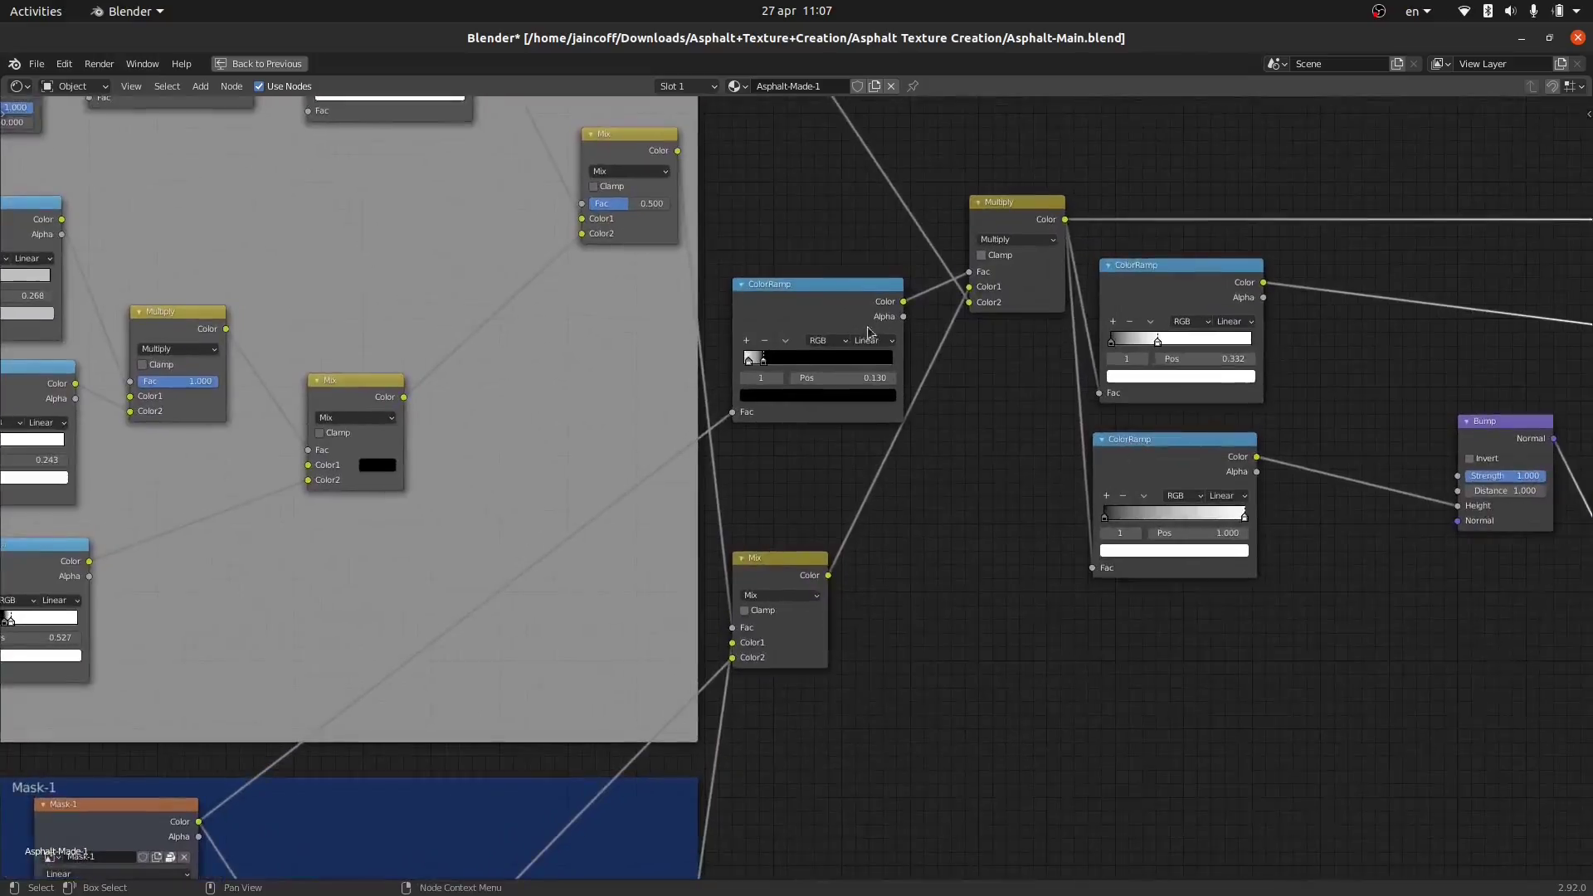
pyautogui.moveTo(844, 383); pyautogui.dragTo(761, 488, button='middle')
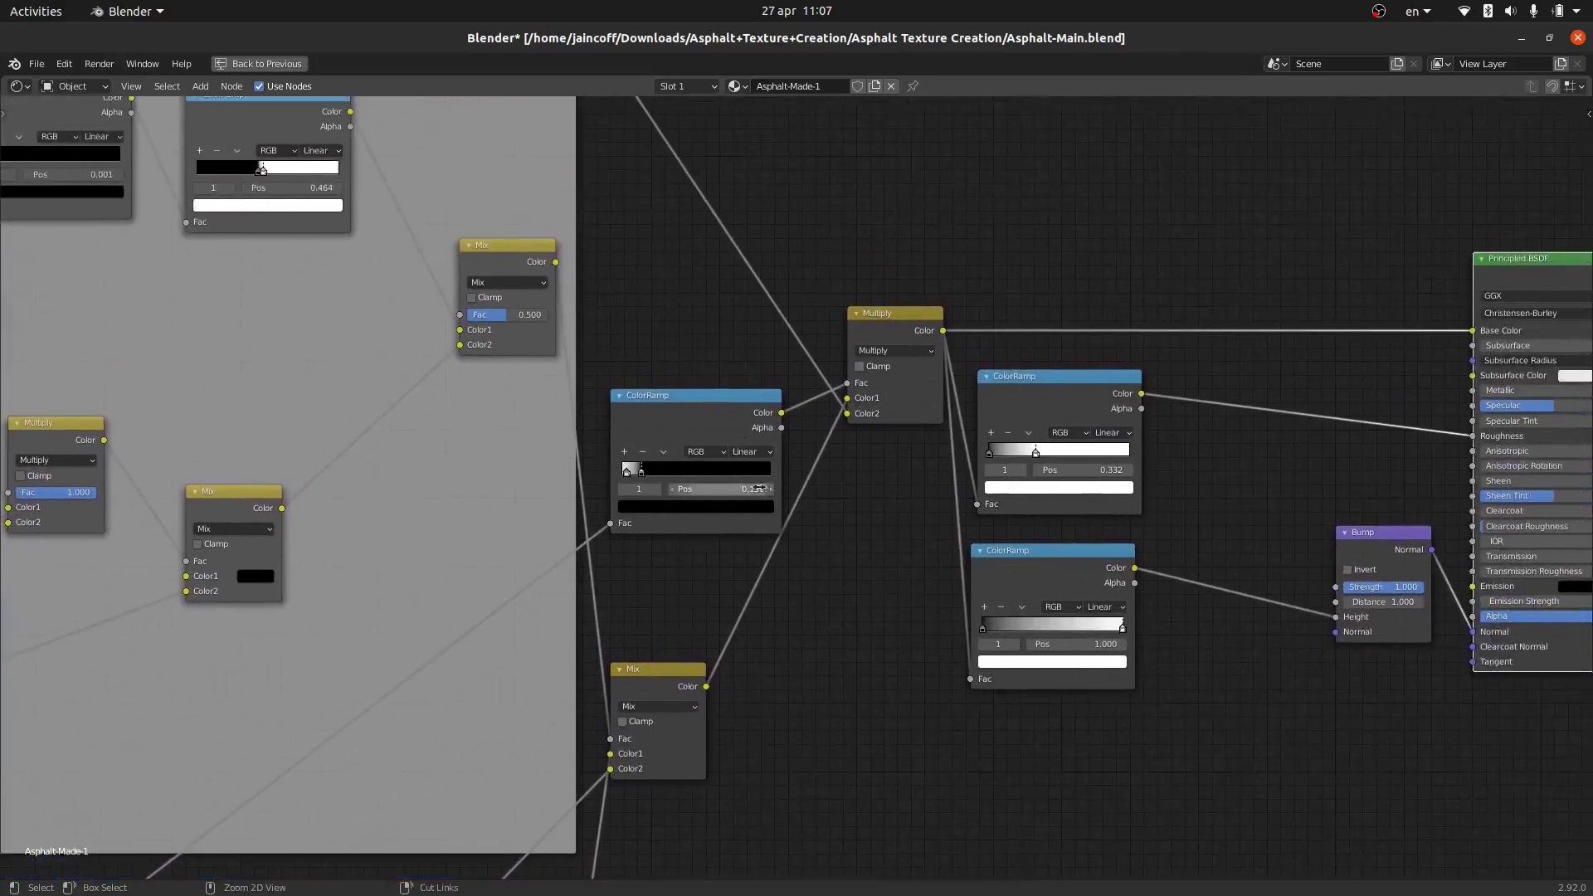
pyautogui.scroll(-2, 899, 475)
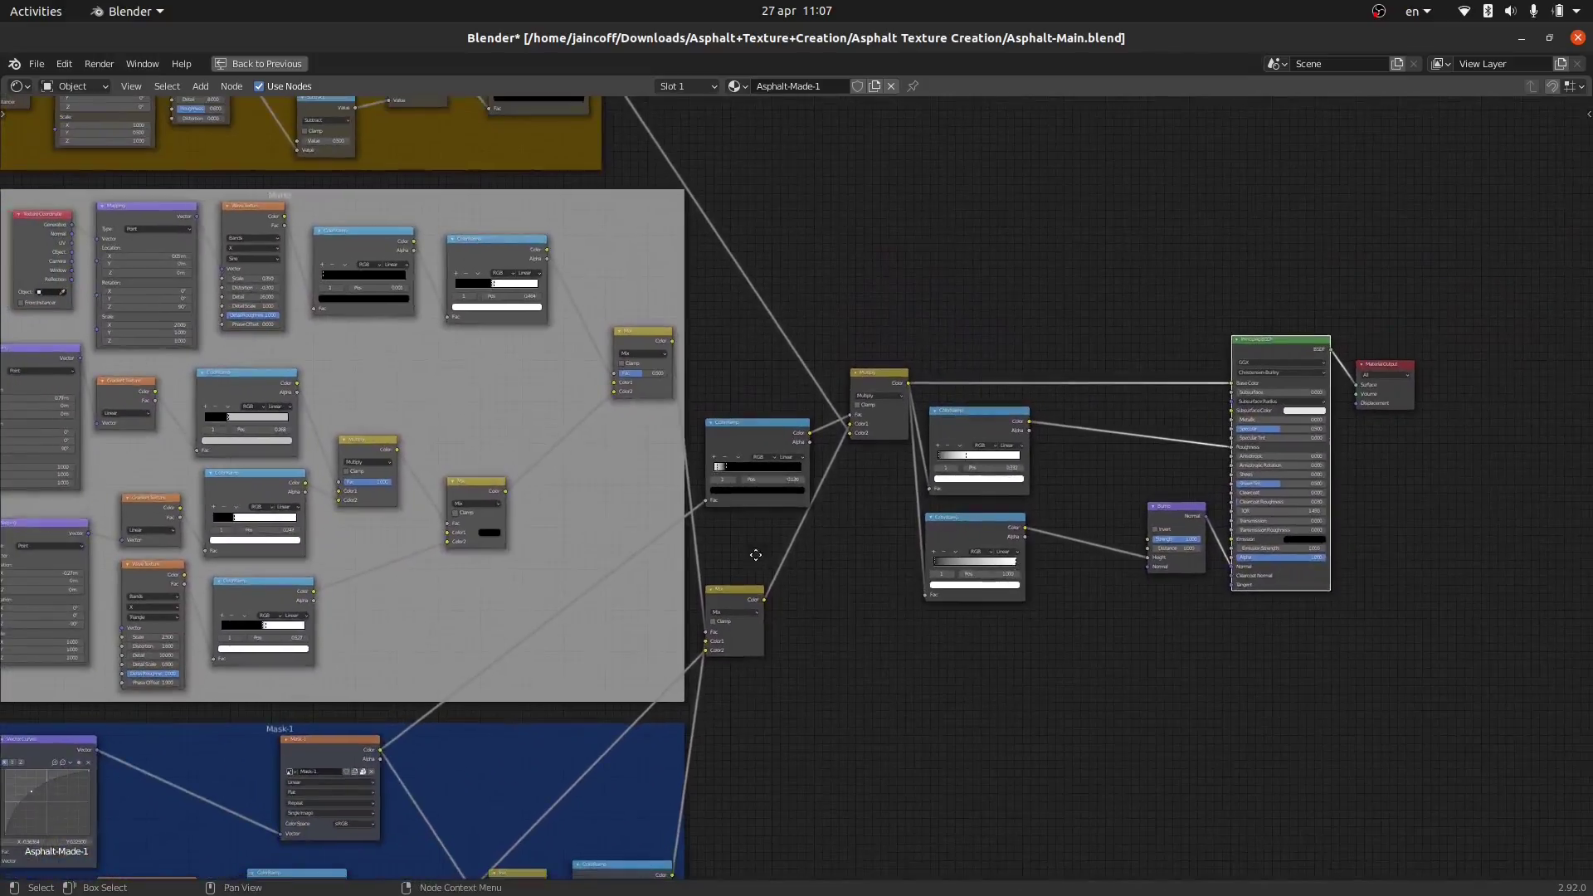
pyautogui.moveTo(760, 555); pyautogui.dragTo(936, 579, button='middle')
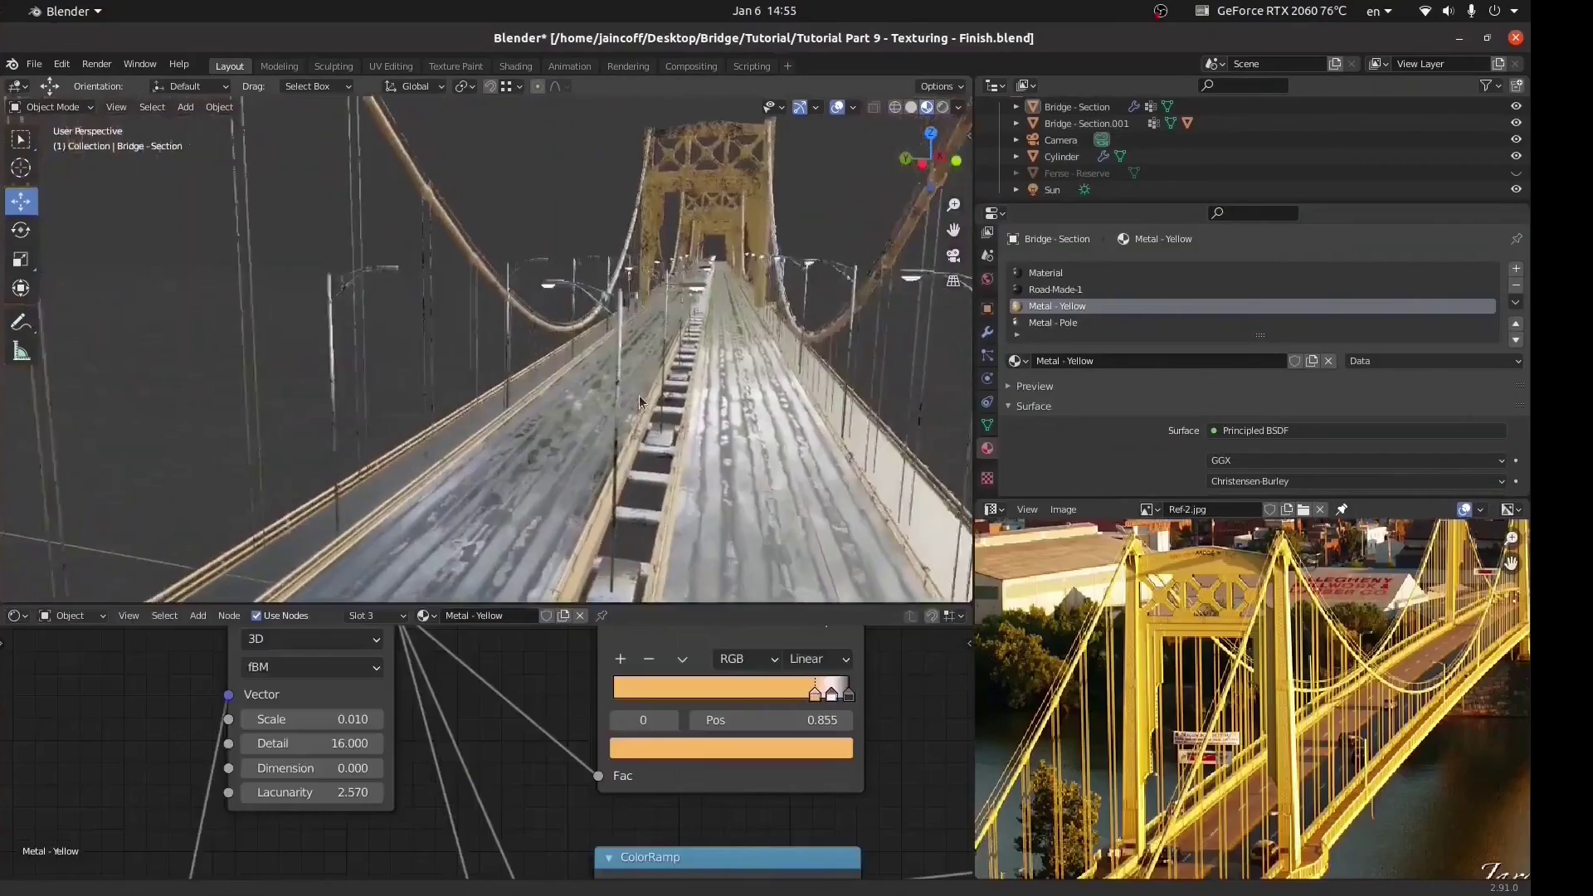
# - Zoom in and switch the viewport to rendered shading
pyautogui.scroll(3, 639, 401)
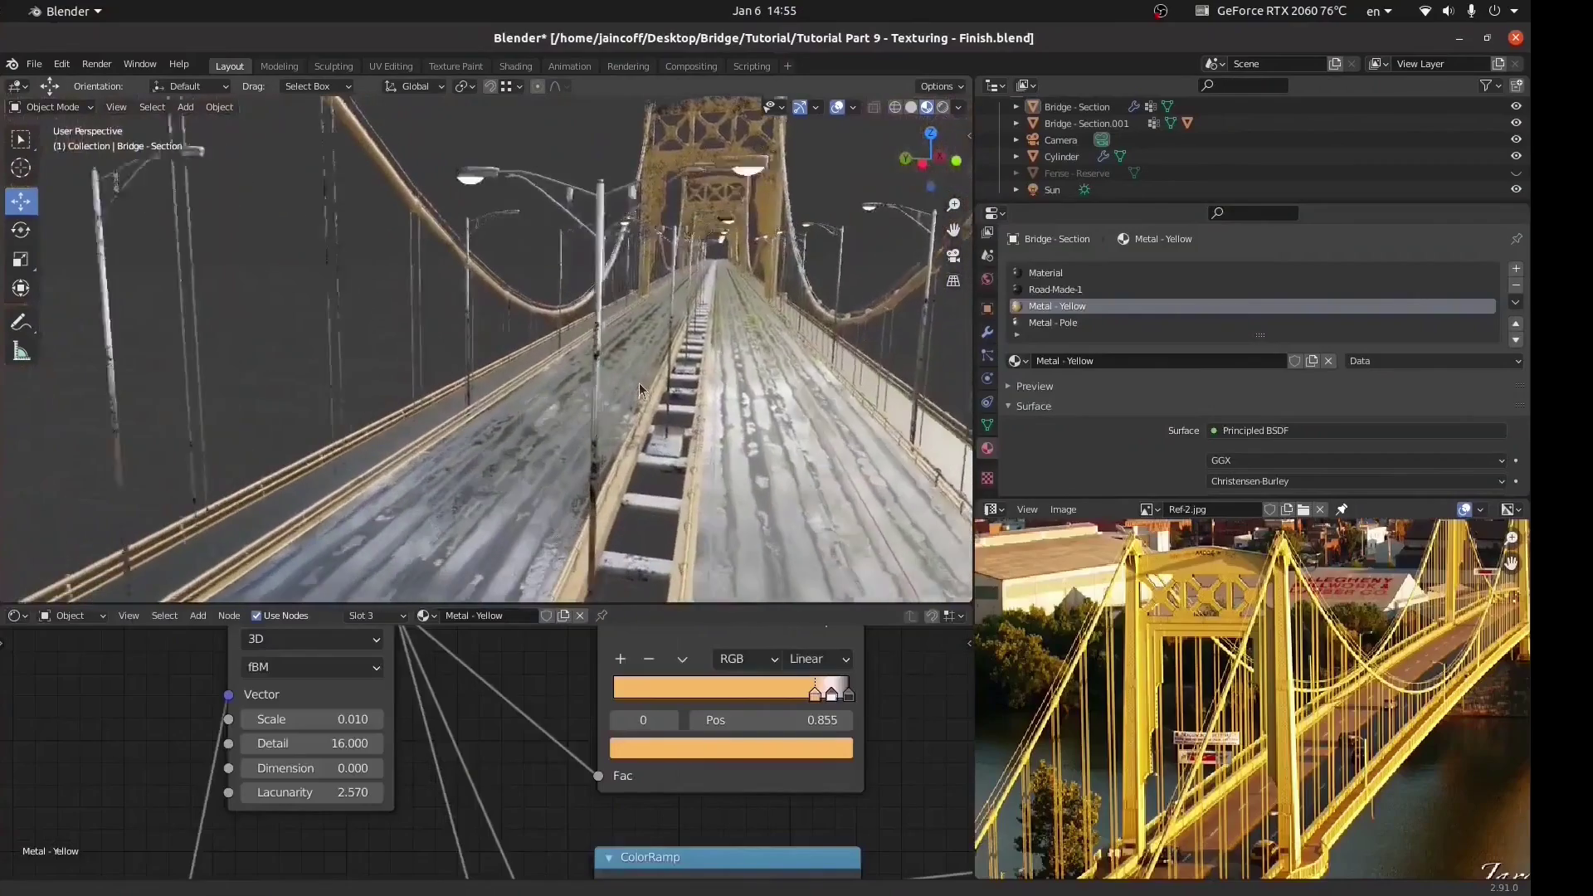
pyautogui.scroll(3, 591, 360)
pyautogui.scroll(3, 590, 360)
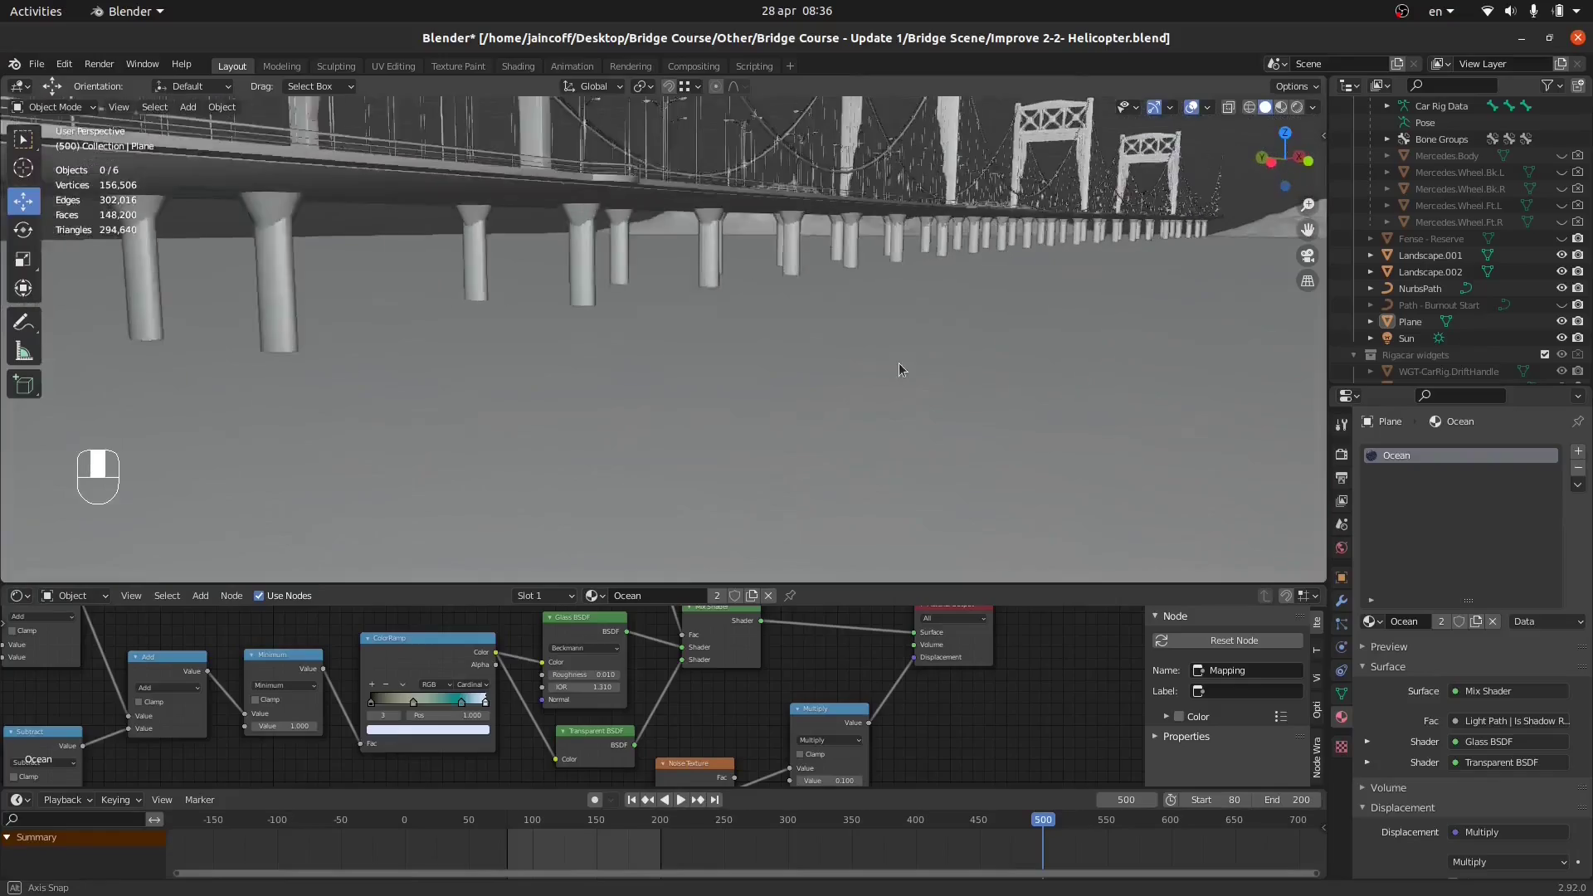
pyautogui.press('z')
pyautogui.click(889, 312)
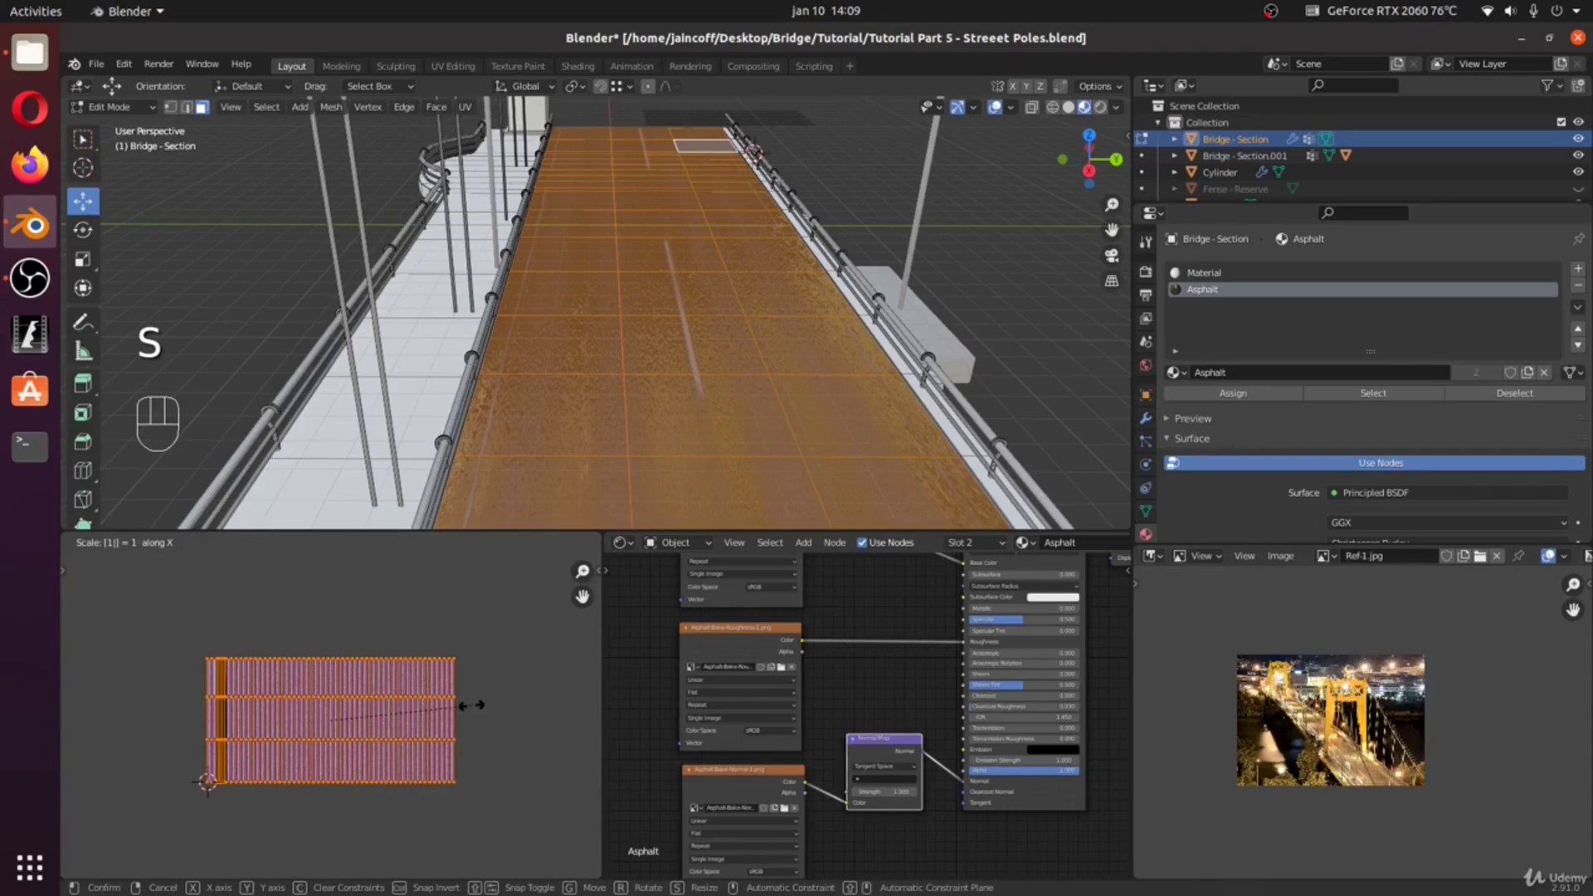
# - Scale the road UVs by 10 along X, return to Object Mode and orbit the retextured deck
pyautogui.write('0')
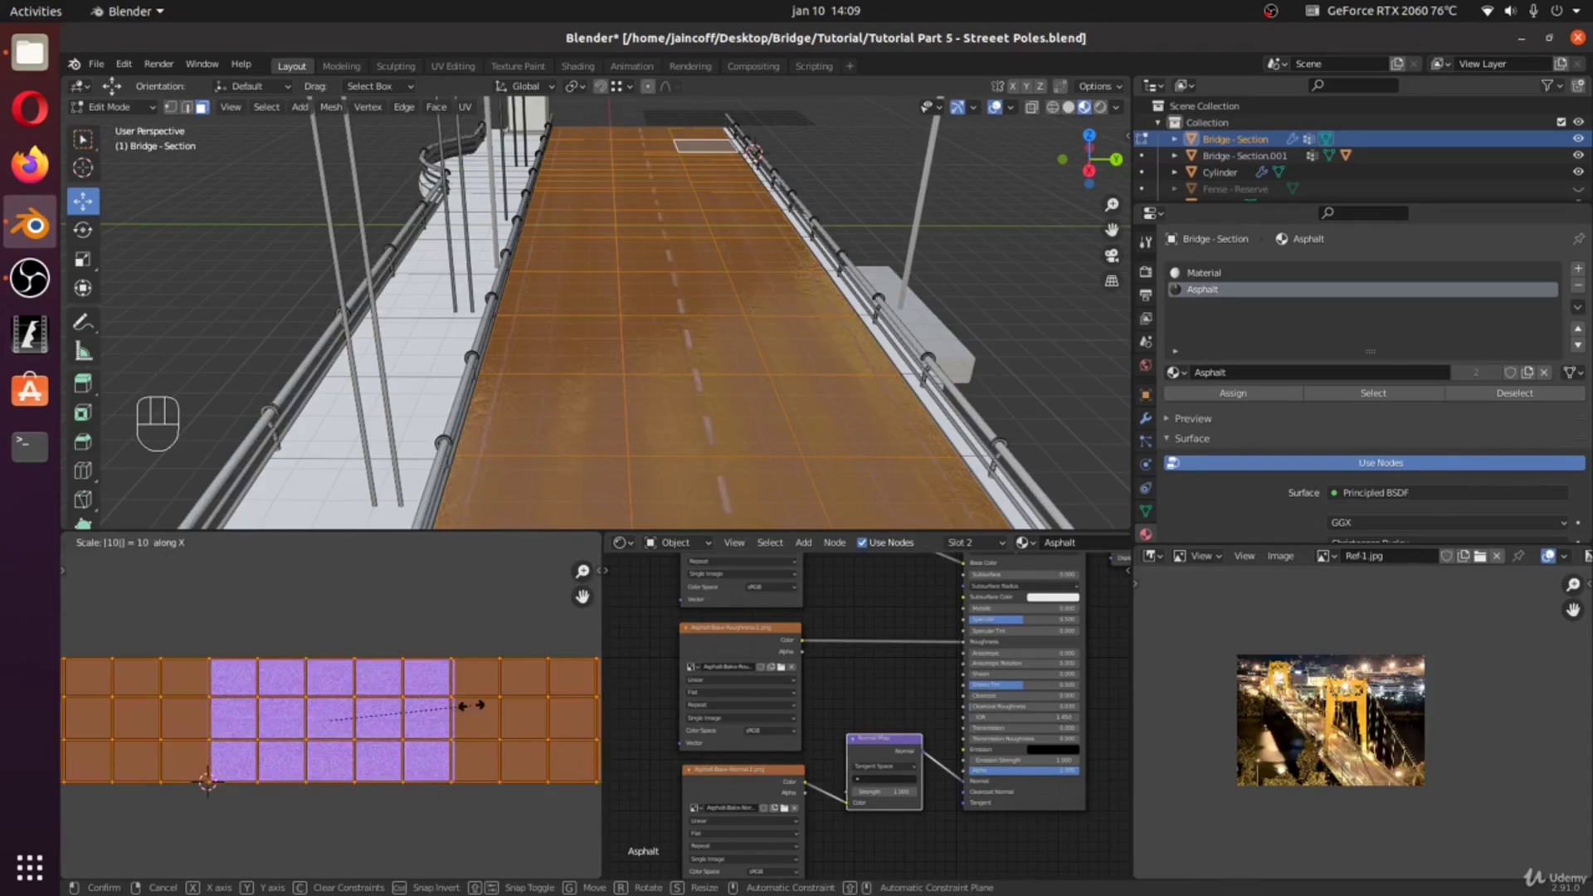
pyautogui.press('Tab')
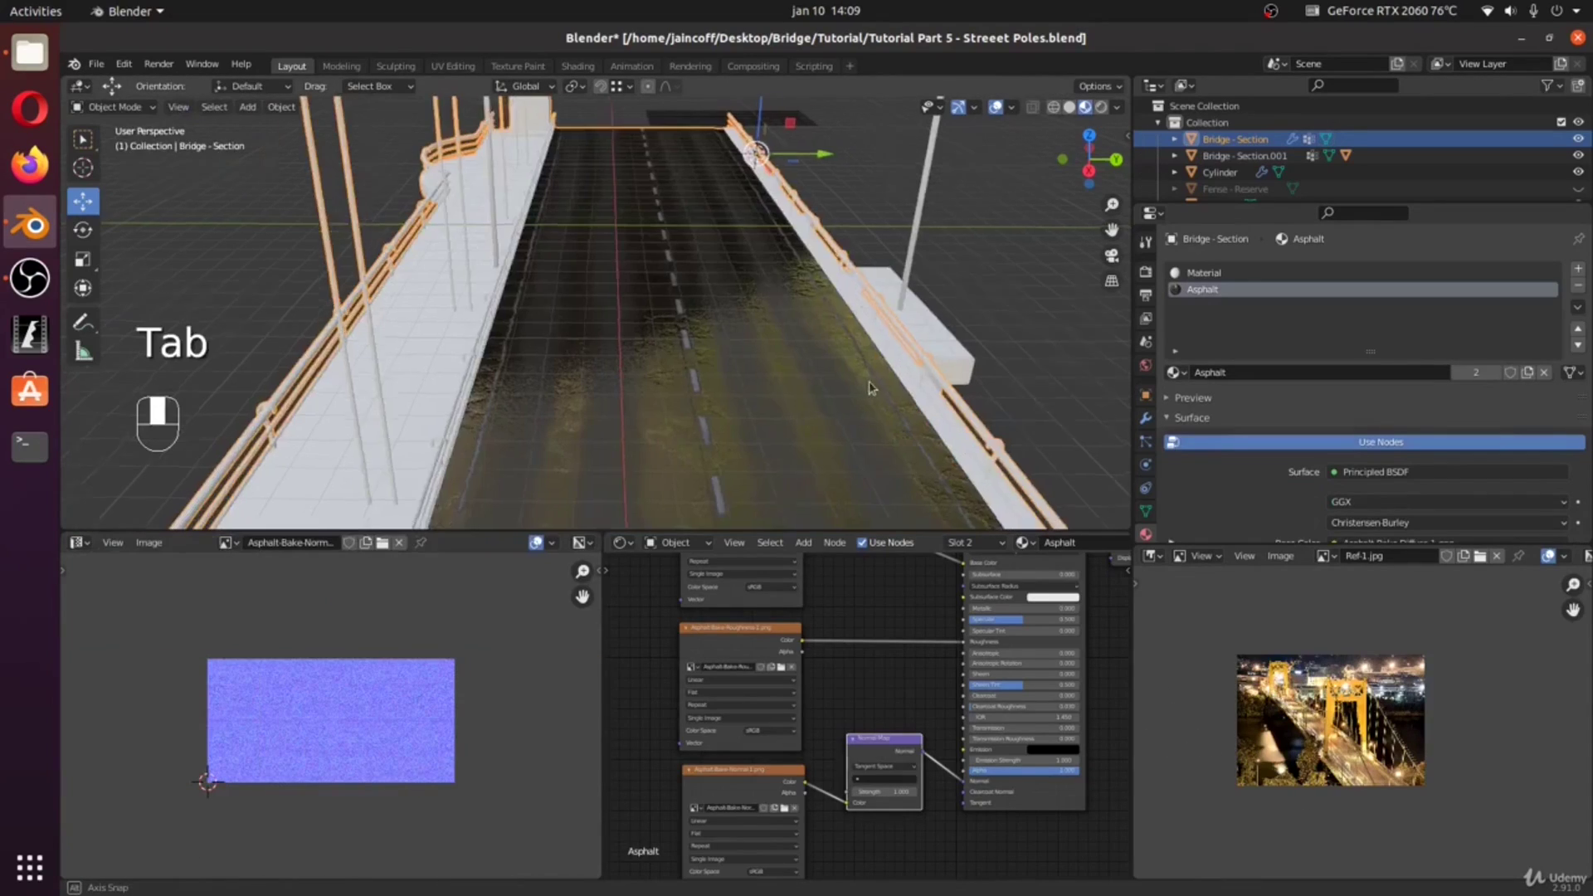
pyautogui.moveTo(865, 390); pyautogui.dragTo(525, 363, button='middle')
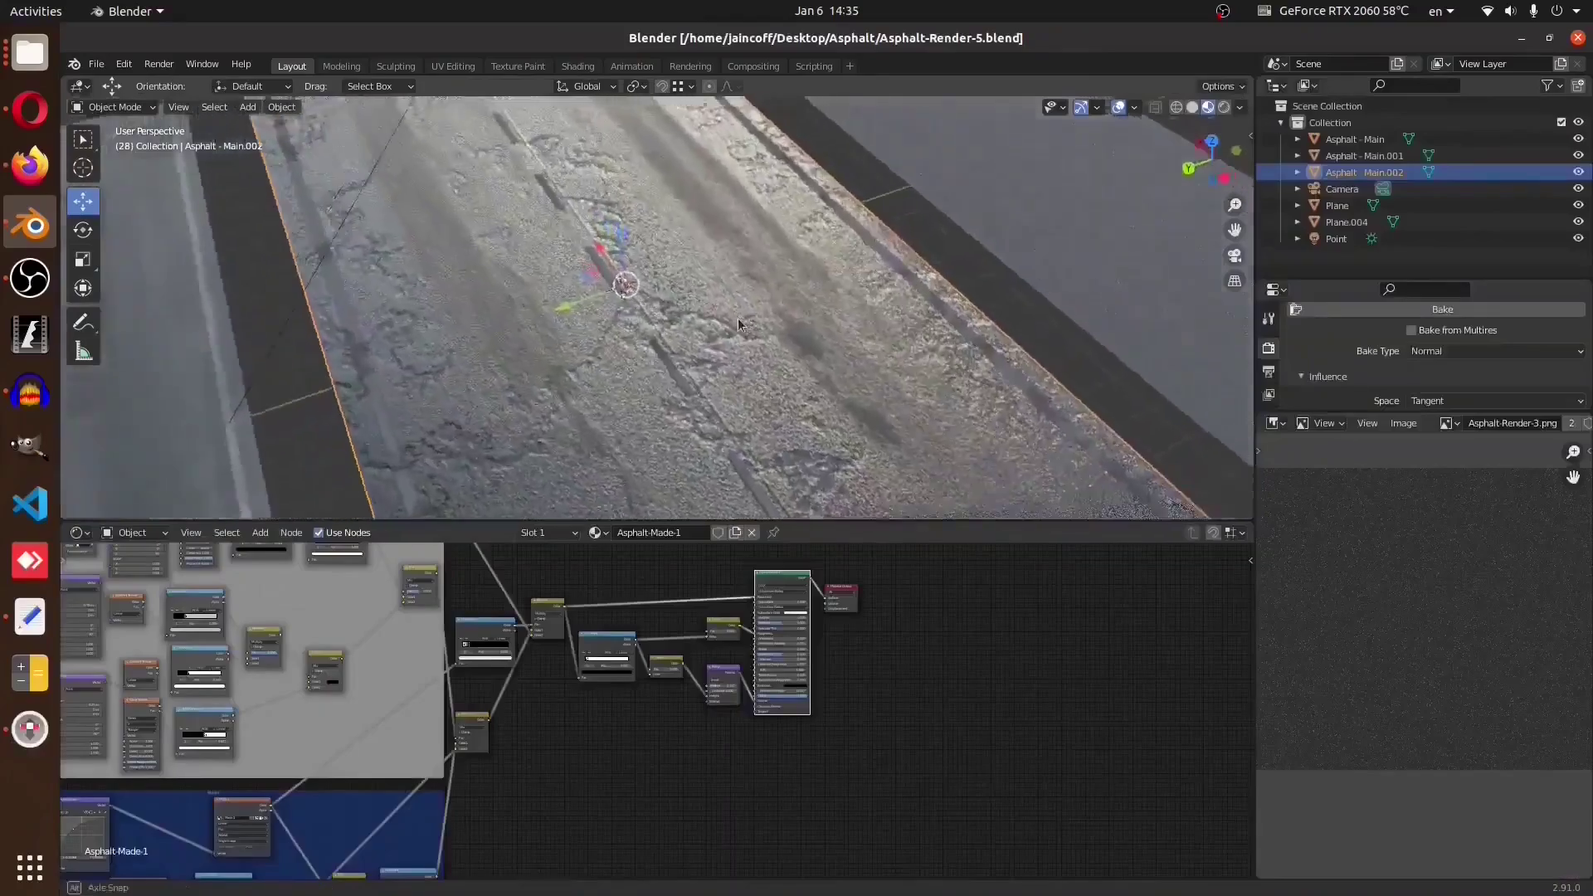
pyautogui.moveTo(741, 324); pyautogui.dragTo(719, 378, button='middle')
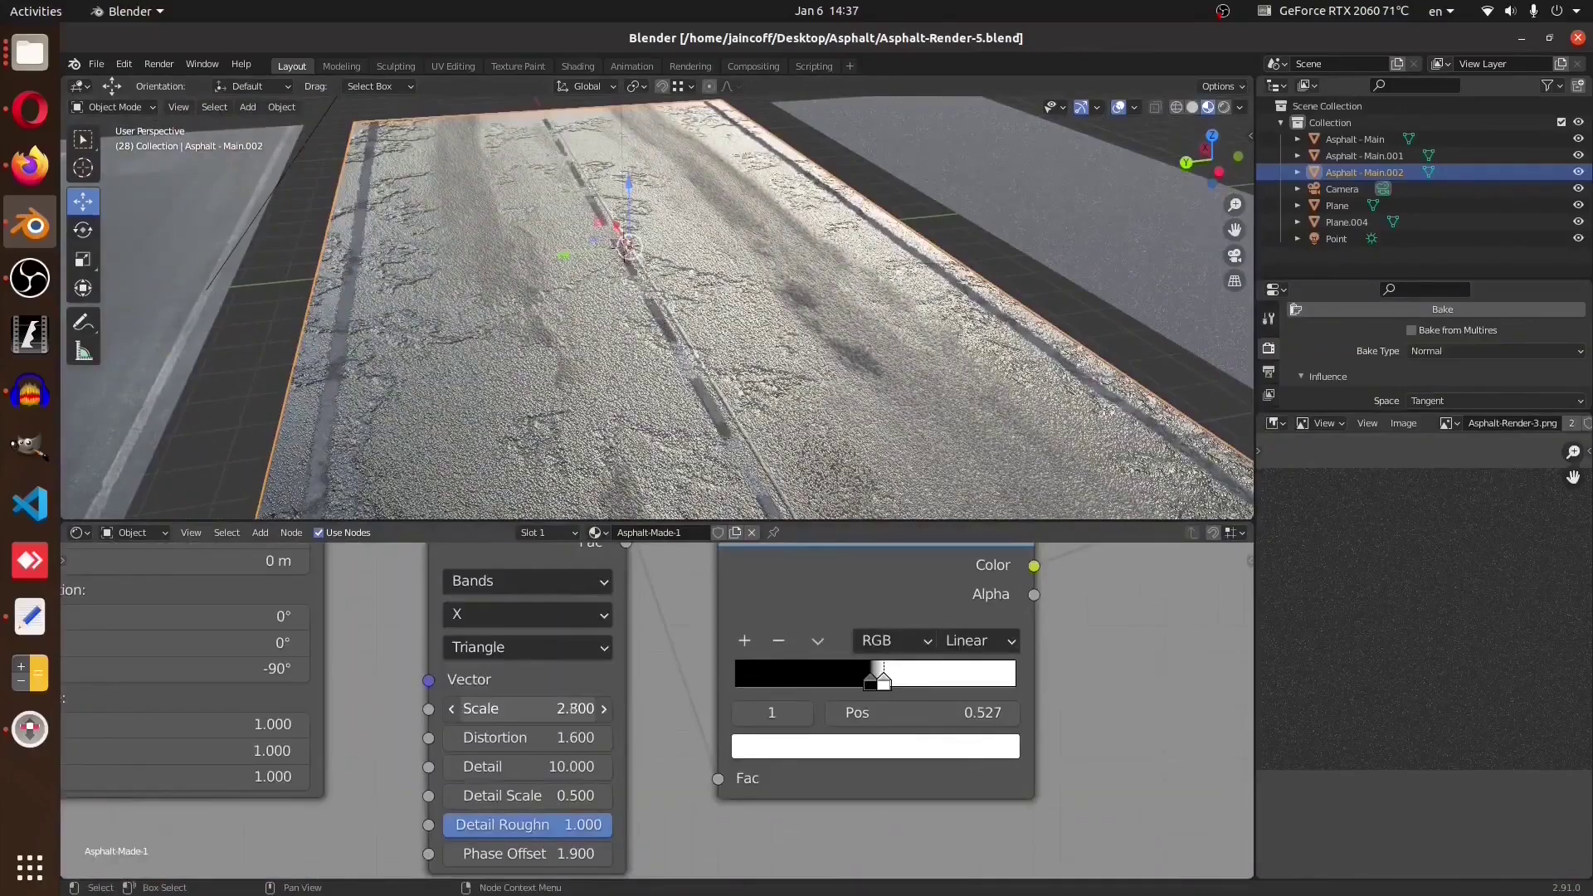
pyautogui.moveTo(756, 476); pyautogui.dragTo(708, 363, button='middle')
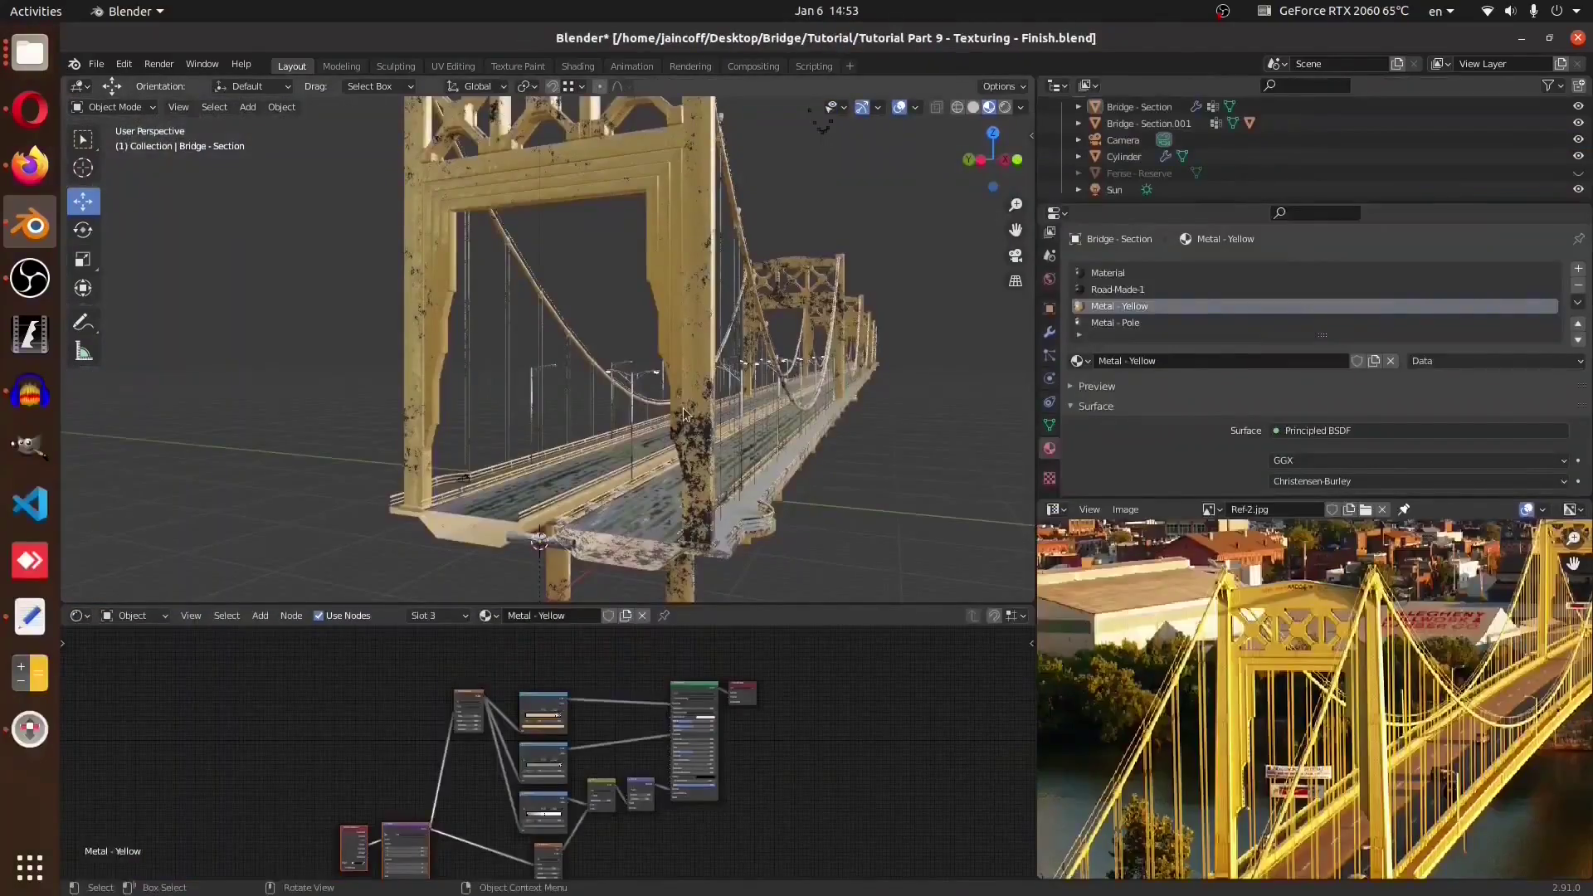
pyautogui.moveTo(655, 390); pyautogui.dragTo(692, 398, button='middle')
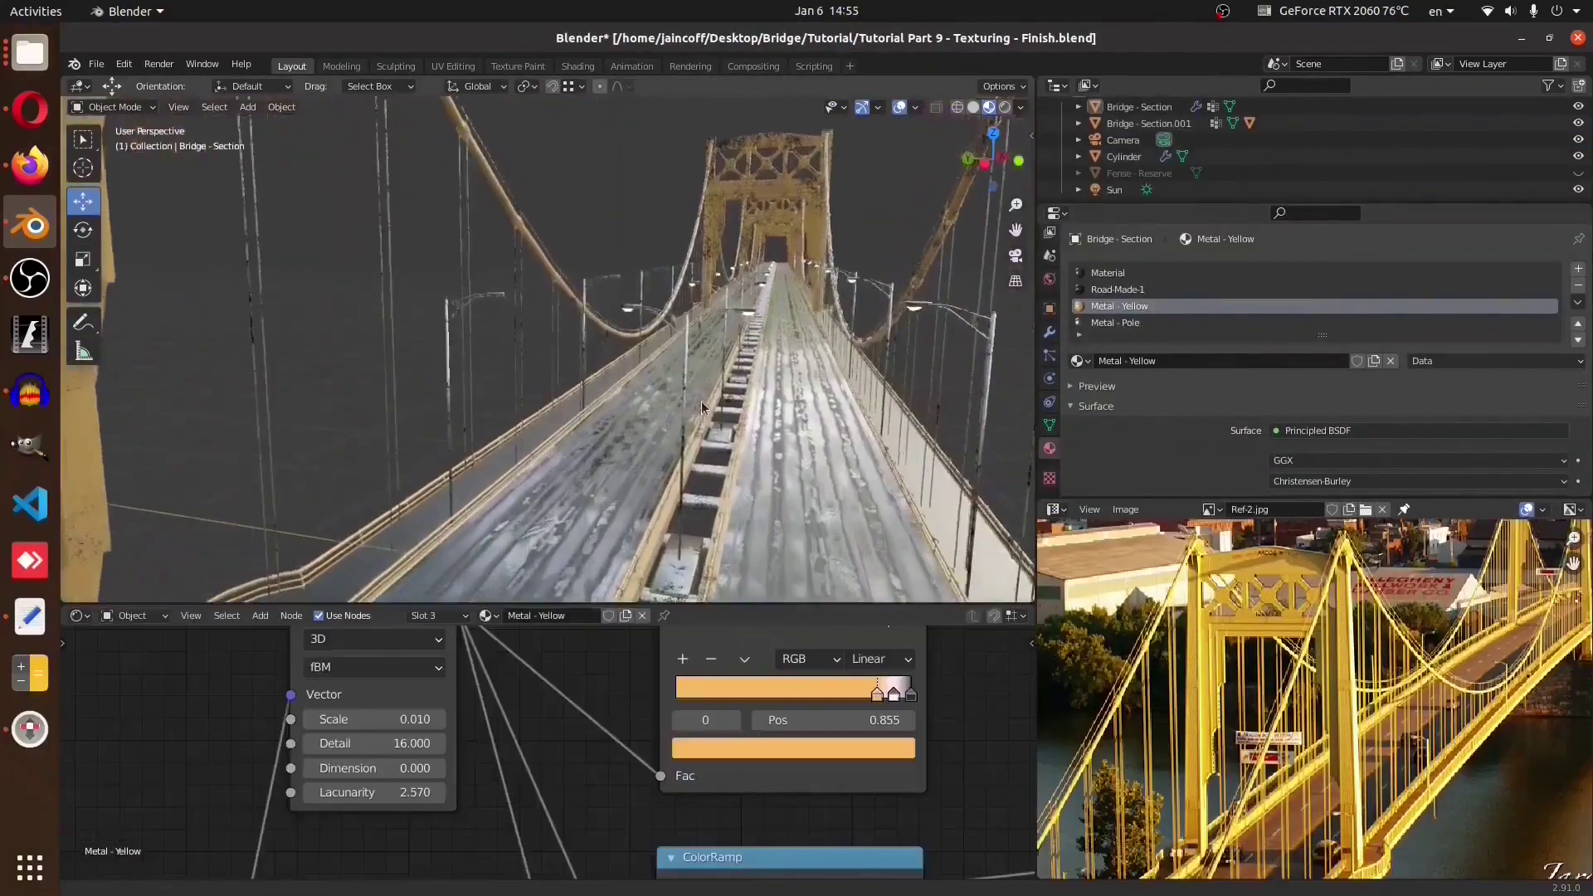
pyautogui.moveTo(696, 390); pyautogui.dragTo(702, 394, button='middle')
pyautogui.scroll(2, 702, 391)
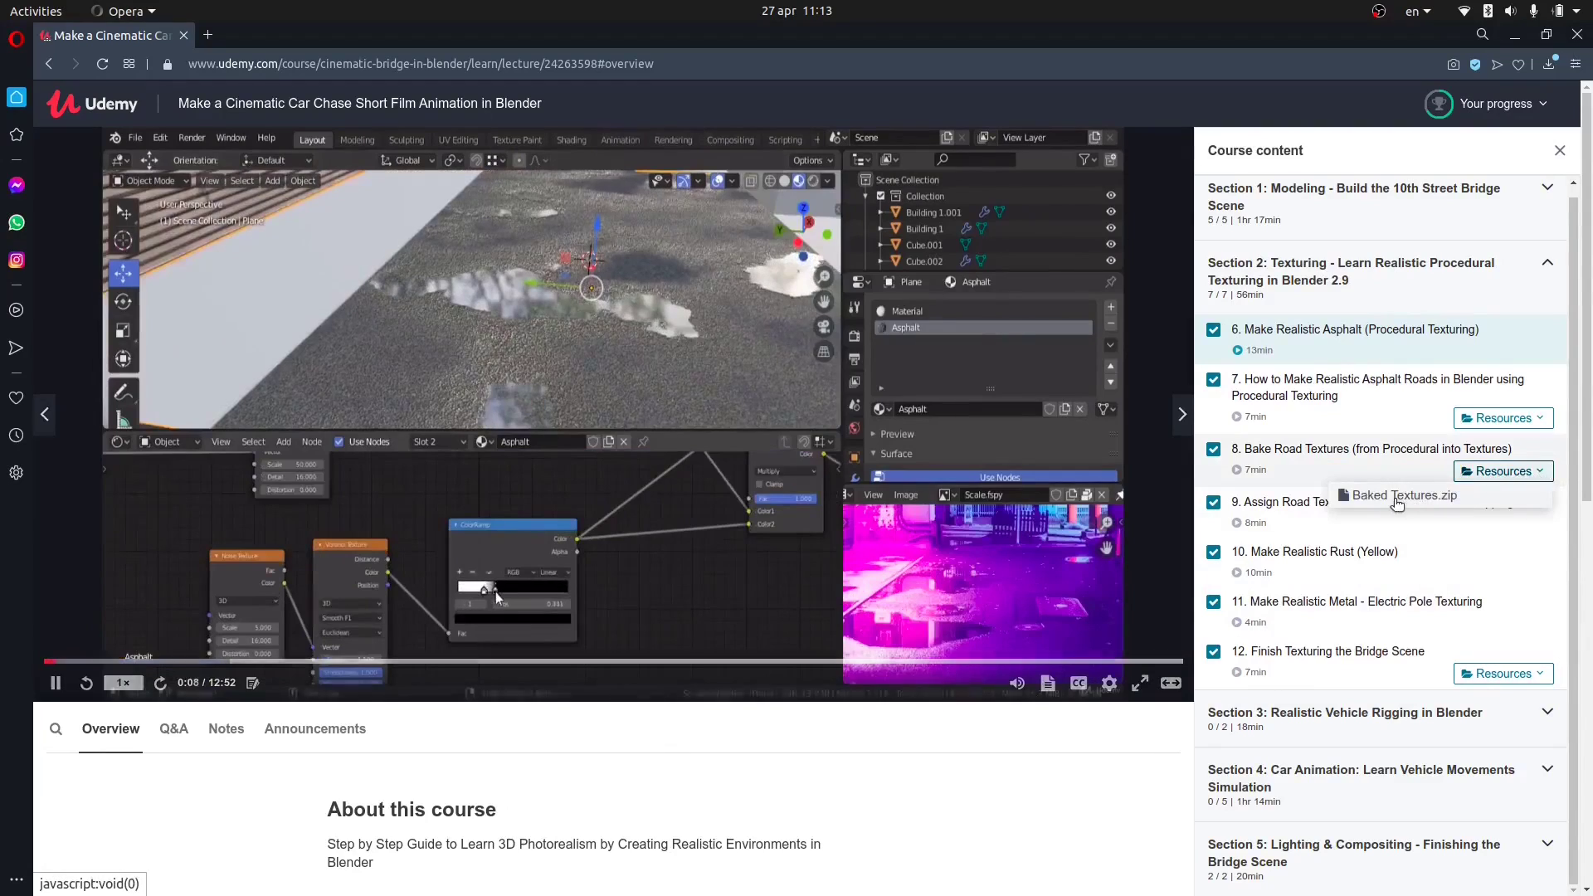
# - Open lecture 9 on assigning road textures from the Udemy course content
pyautogui.click(1397, 504)
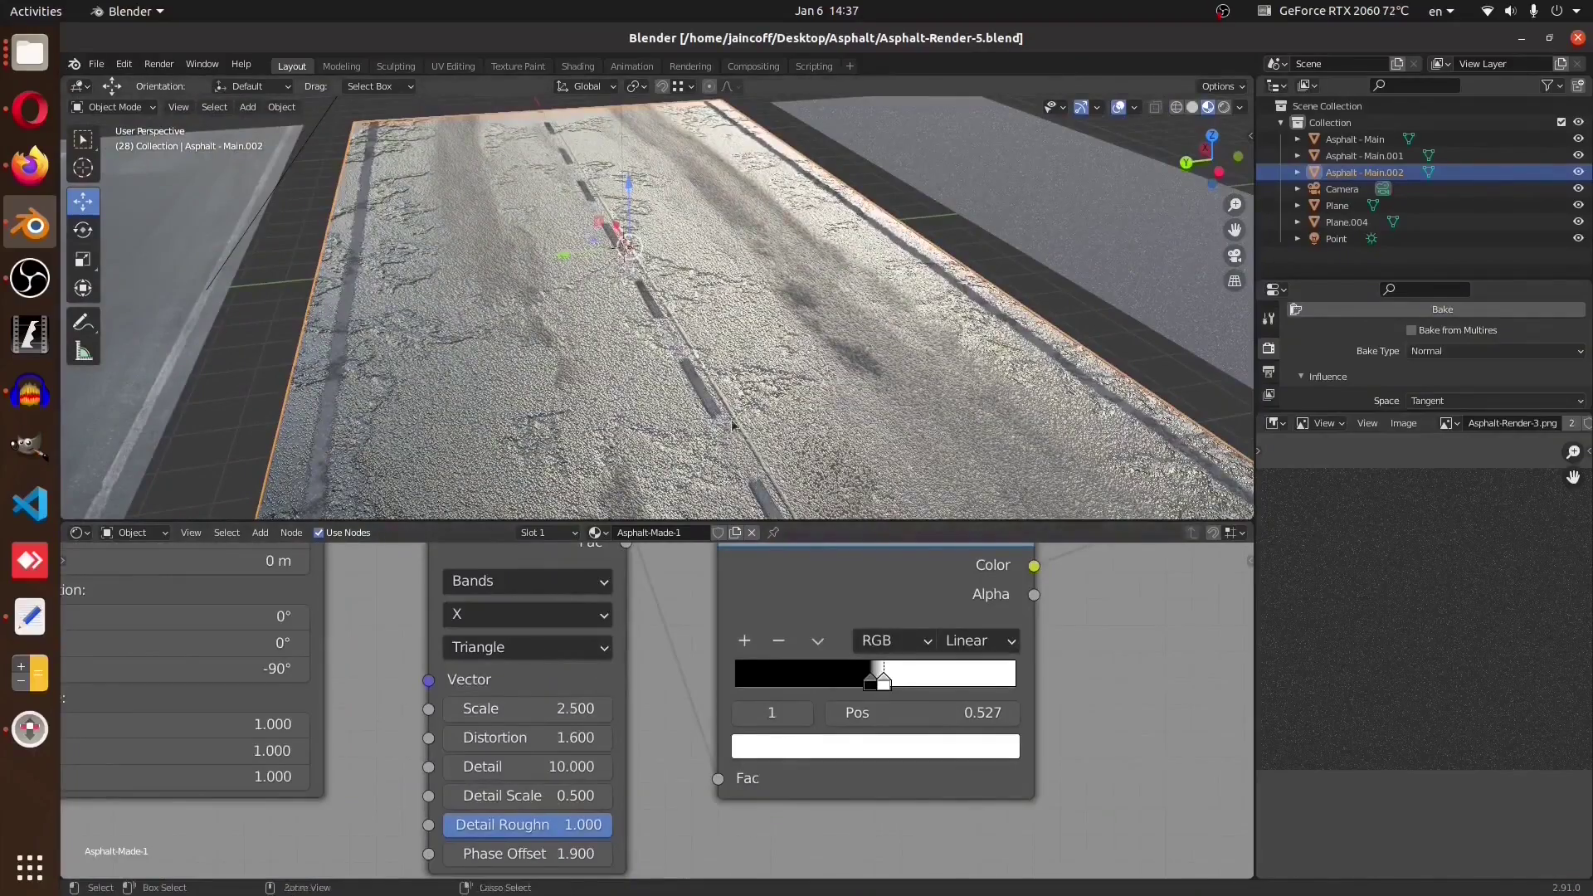
pyautogui.moveTo(732, 424); pyautogui.dragTo(696, 373, button='middle')
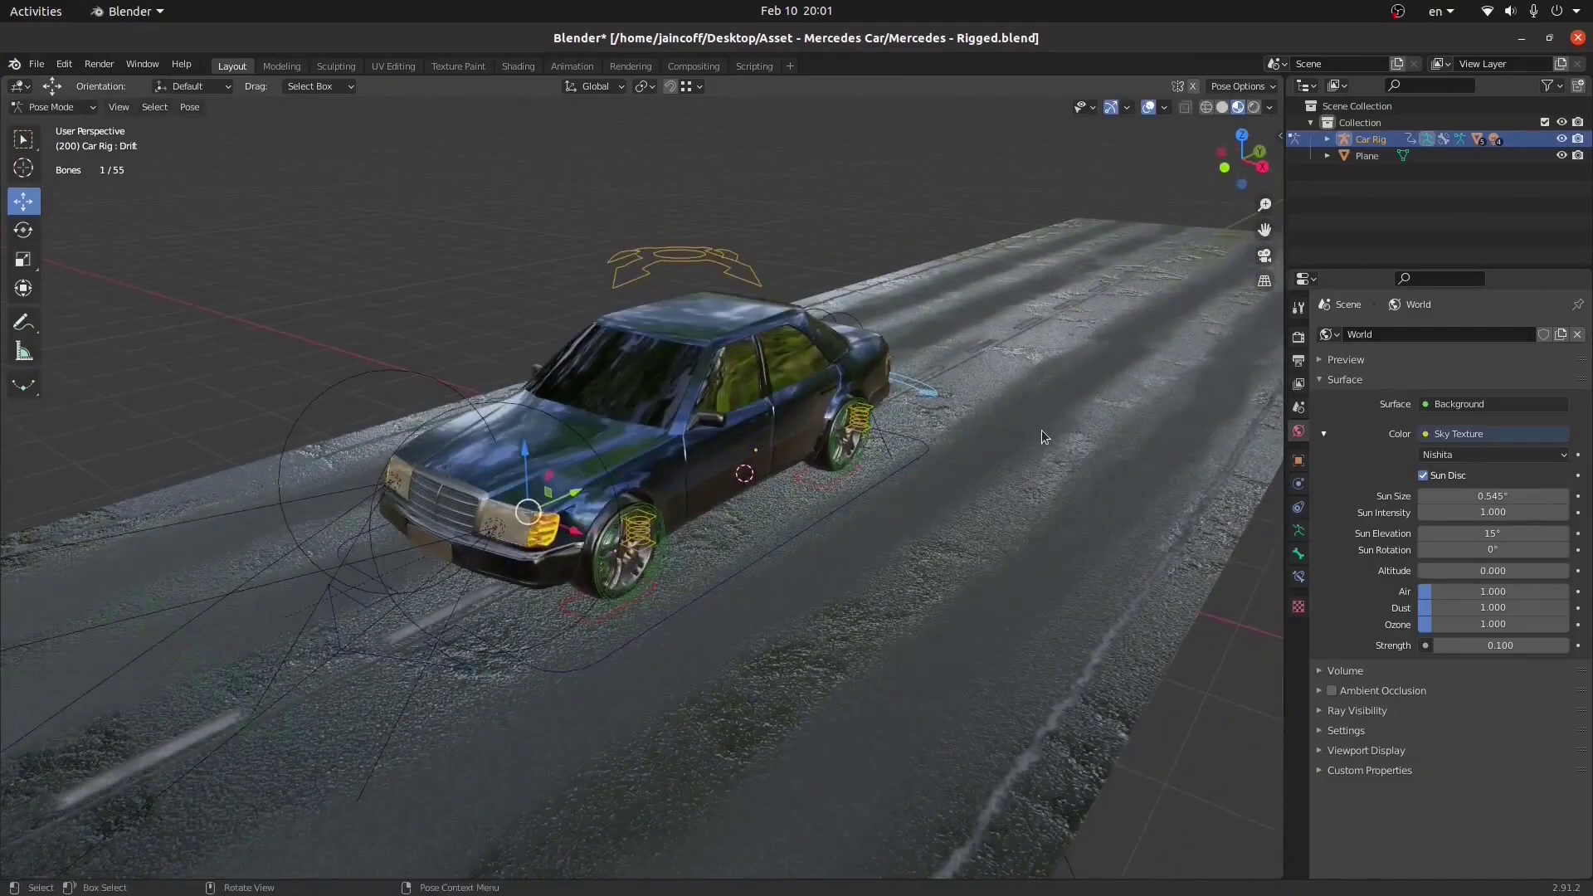
# - Rotate the Drift bone around global Z, select the car's Wheels, and view the winding road
pyautogui.press('r')
pyautogui.press('z')
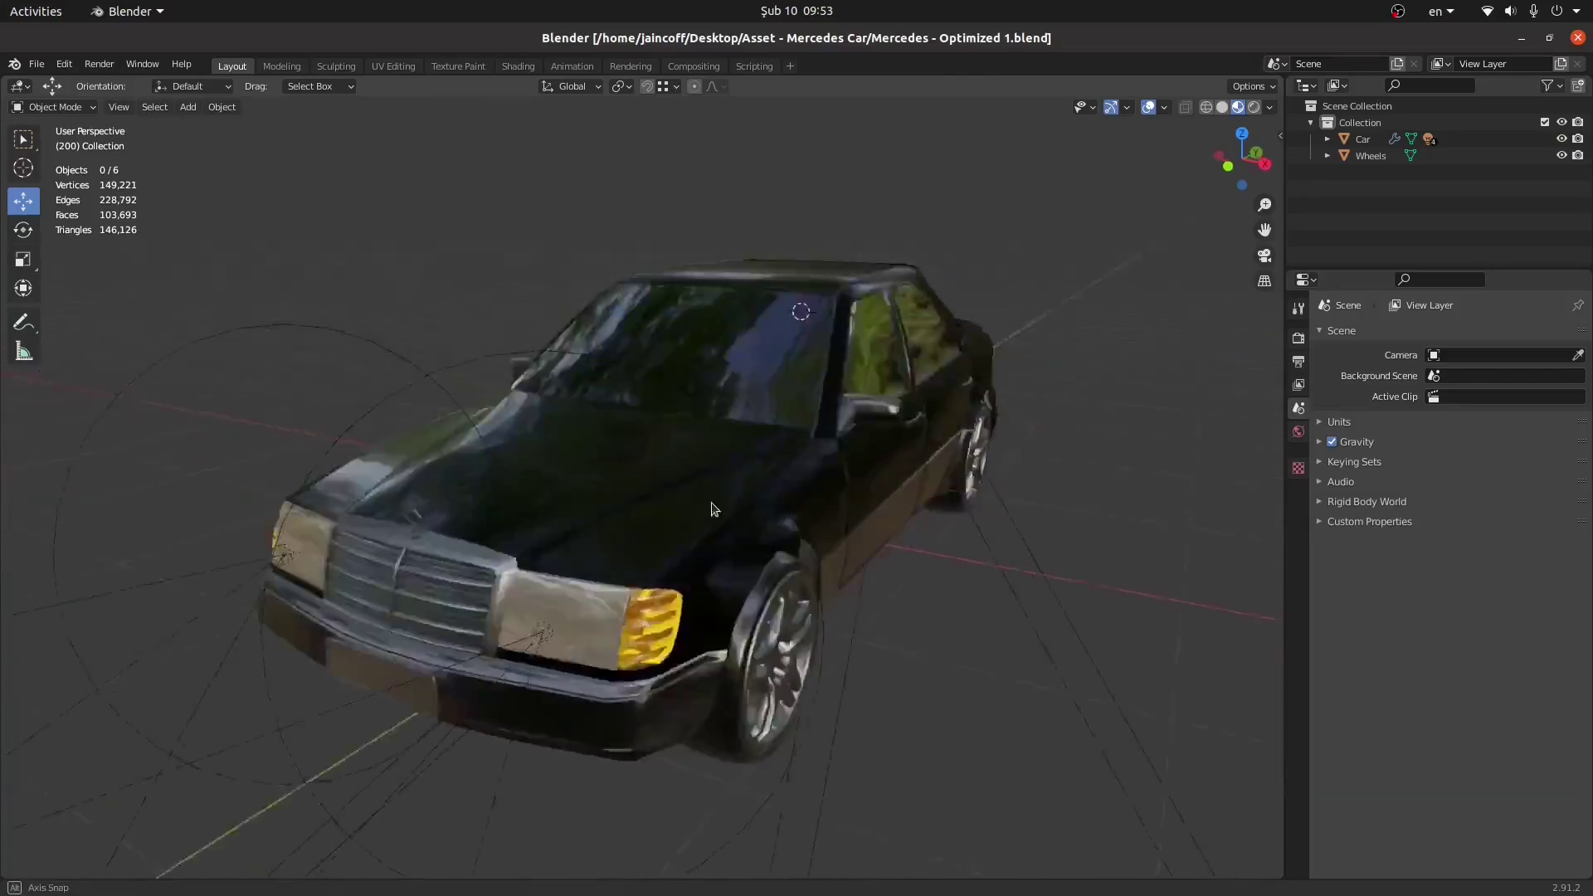
pyautogui.moveTo(497, 448); pyautogui.dragTo(719, 506, button='middle')
pyautogui.click(759, 496)
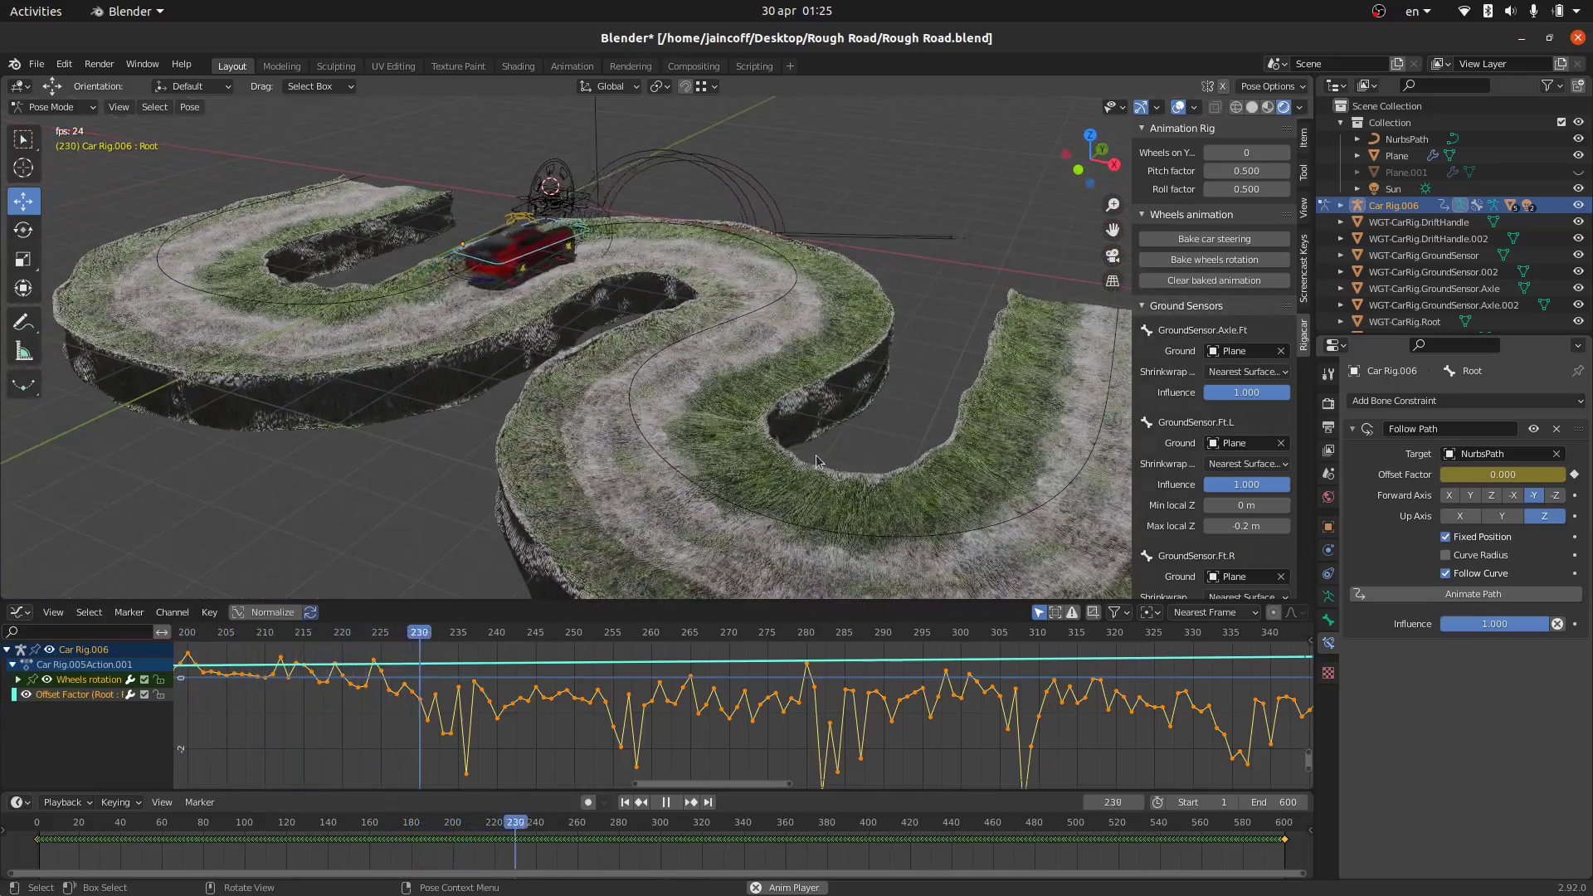
pyautogui.moveTo(812, 459); pyautogui.dragTo(529, 416, button='middle')
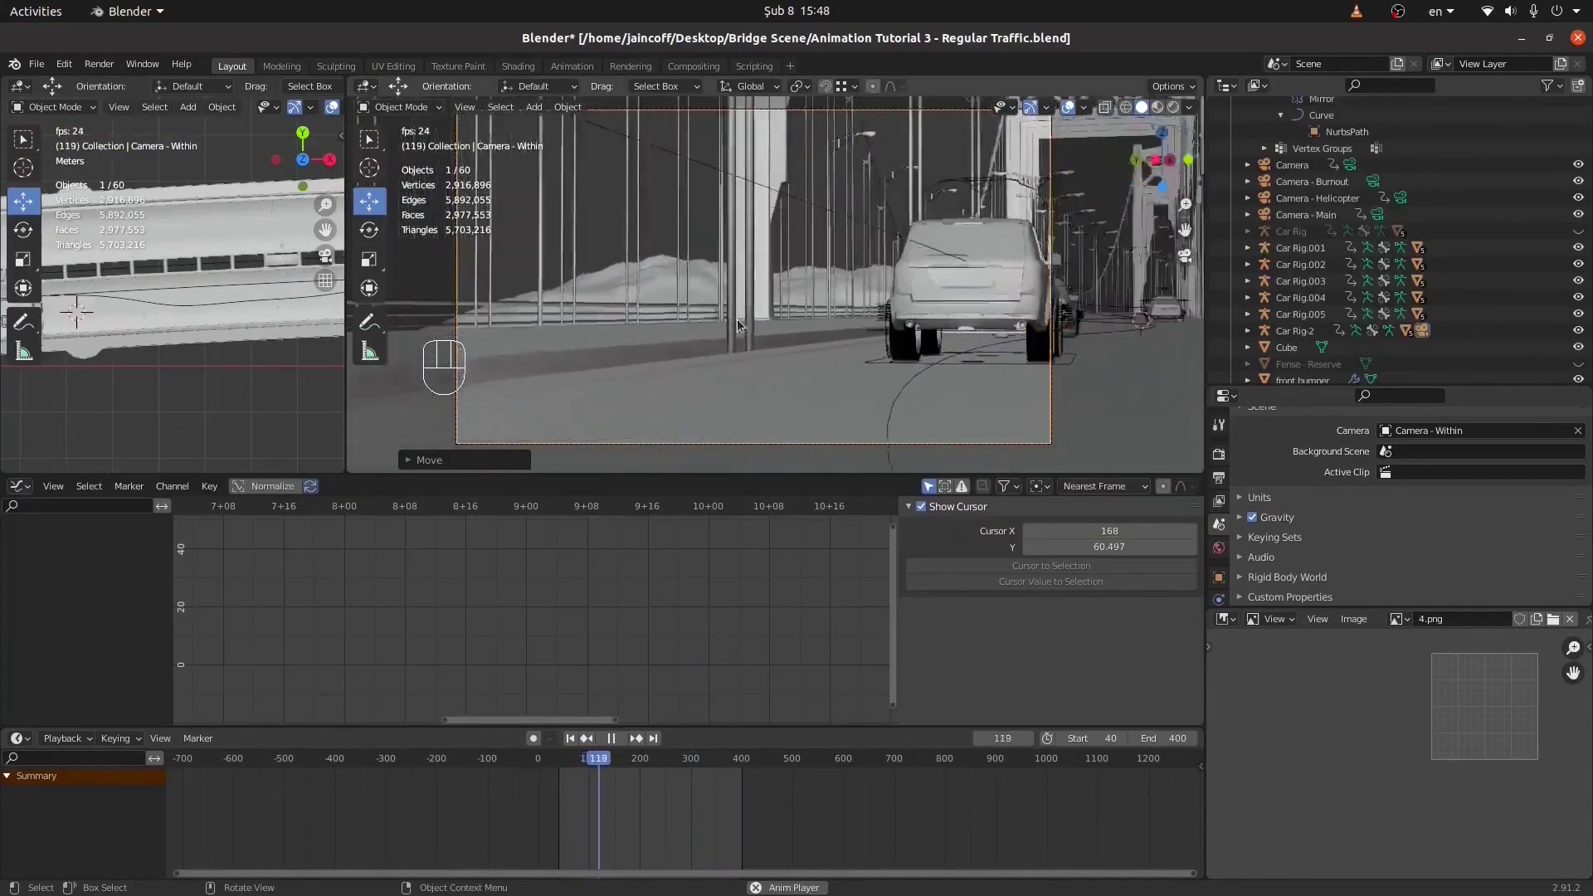
# - Stop the bridge traffic playback at frame 140 and toggle the N sidebar
pyautogui.press('space')
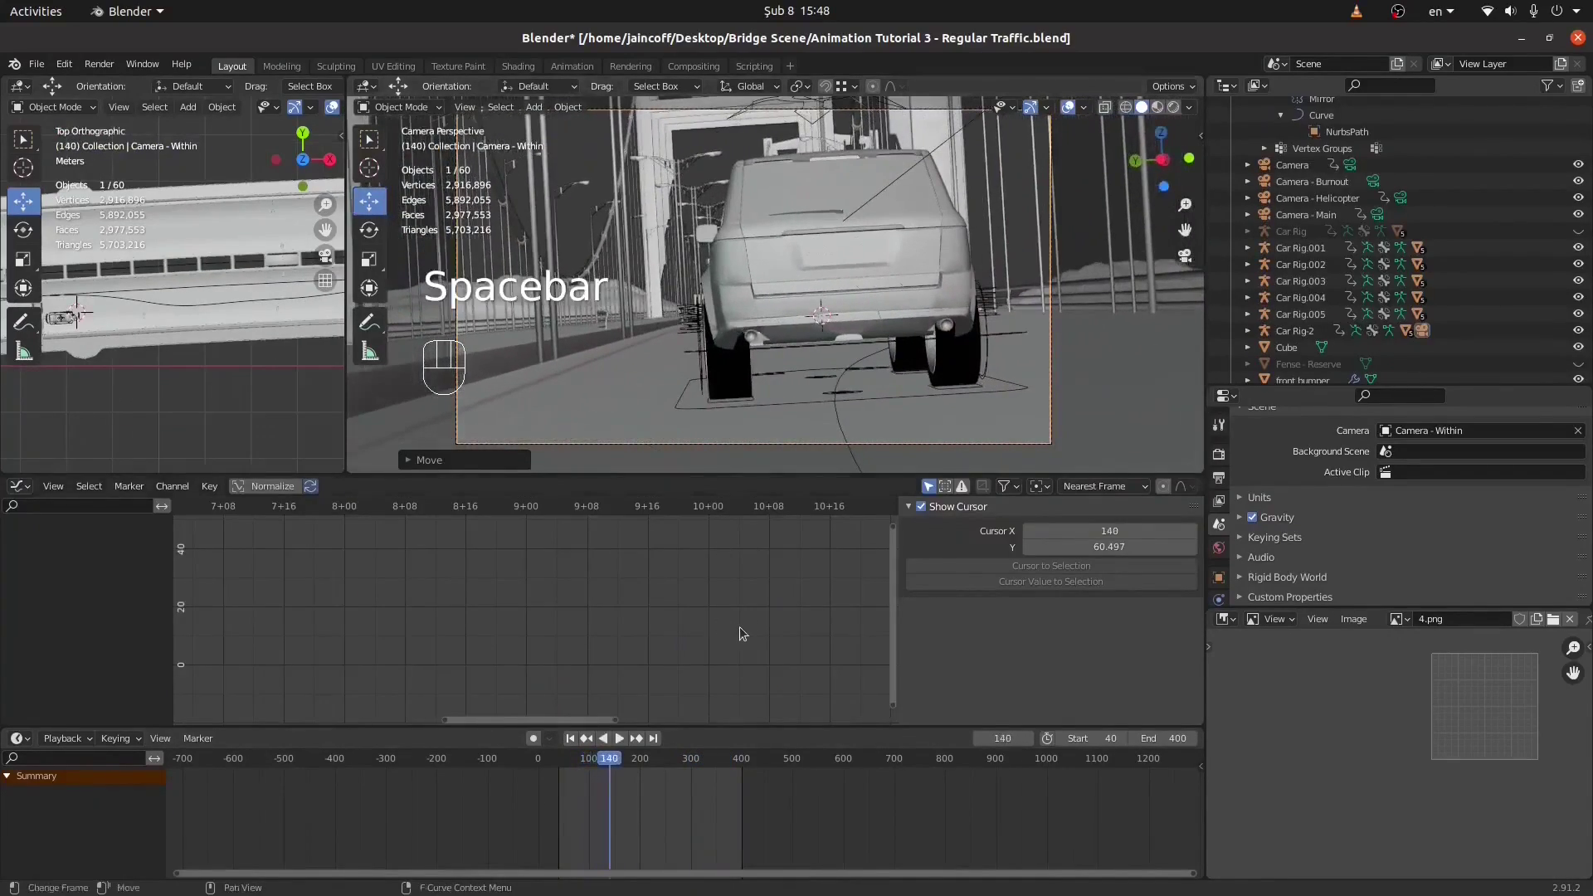
pyautogui.press('n')
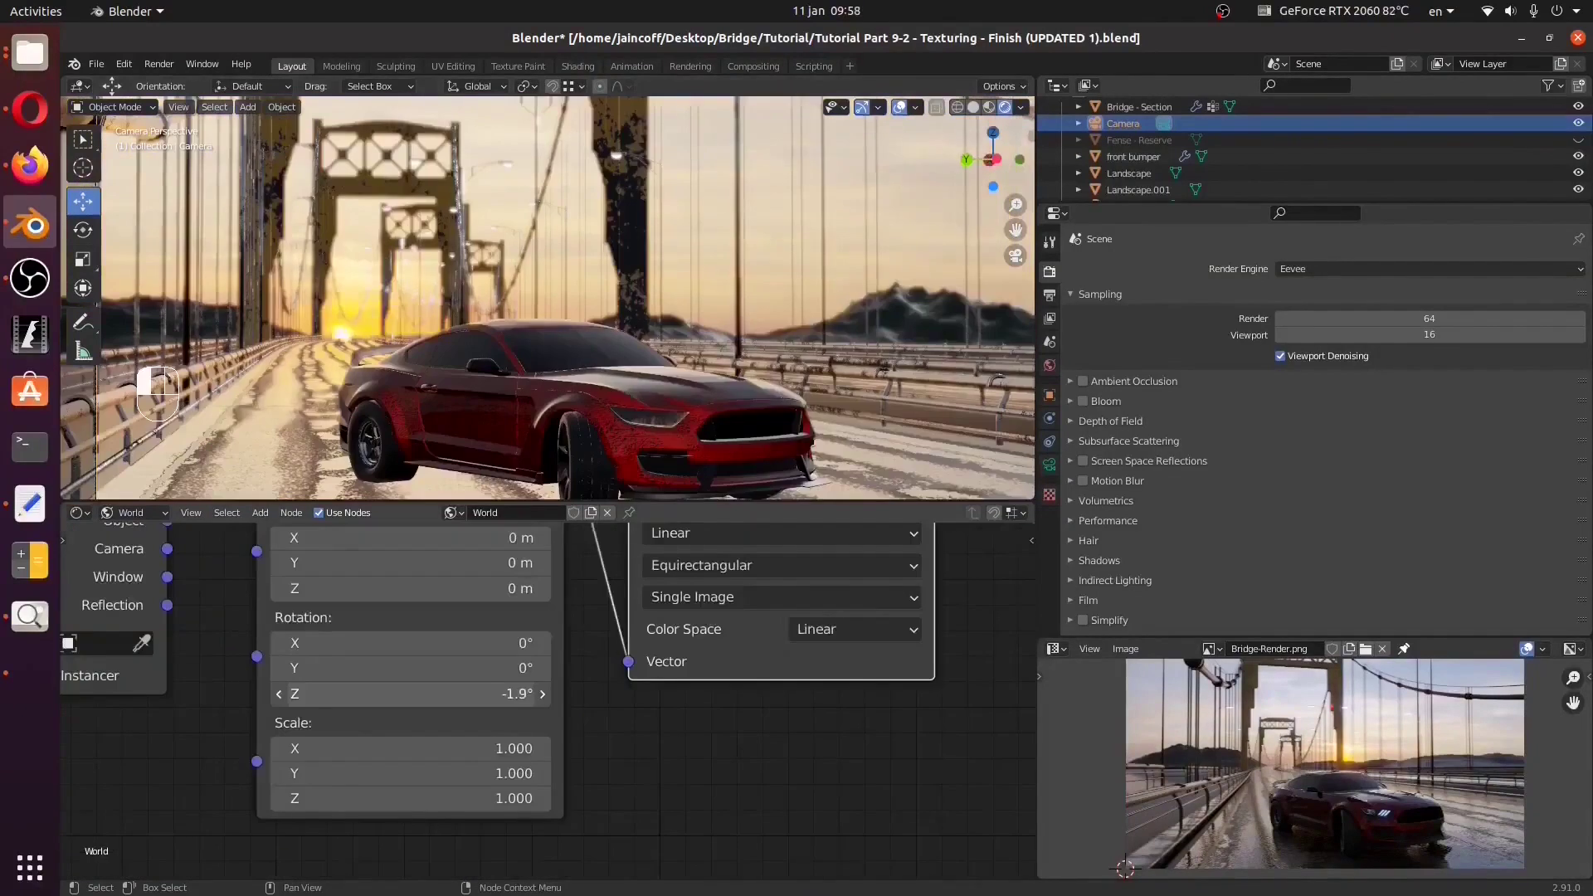
# - Set the HDRI Mapping node's Z rotation to -3.8° to reposition the sun
pyautogui.moveTo(411, 693); pyautogui.dragTo(390, 694)
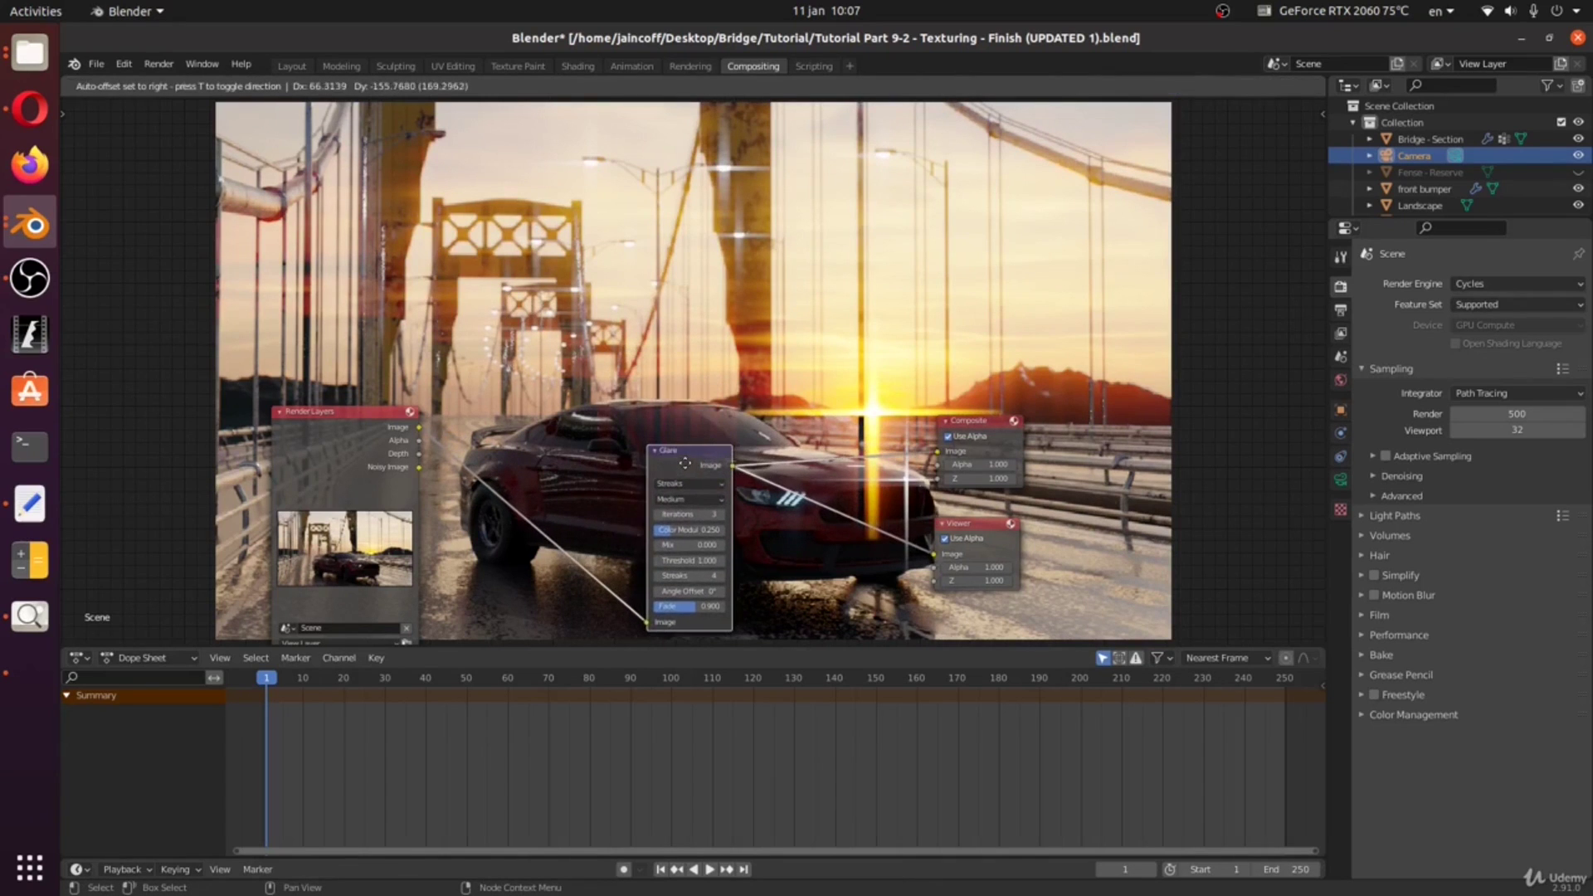
pyautogui.scroll(2, 694, 498)
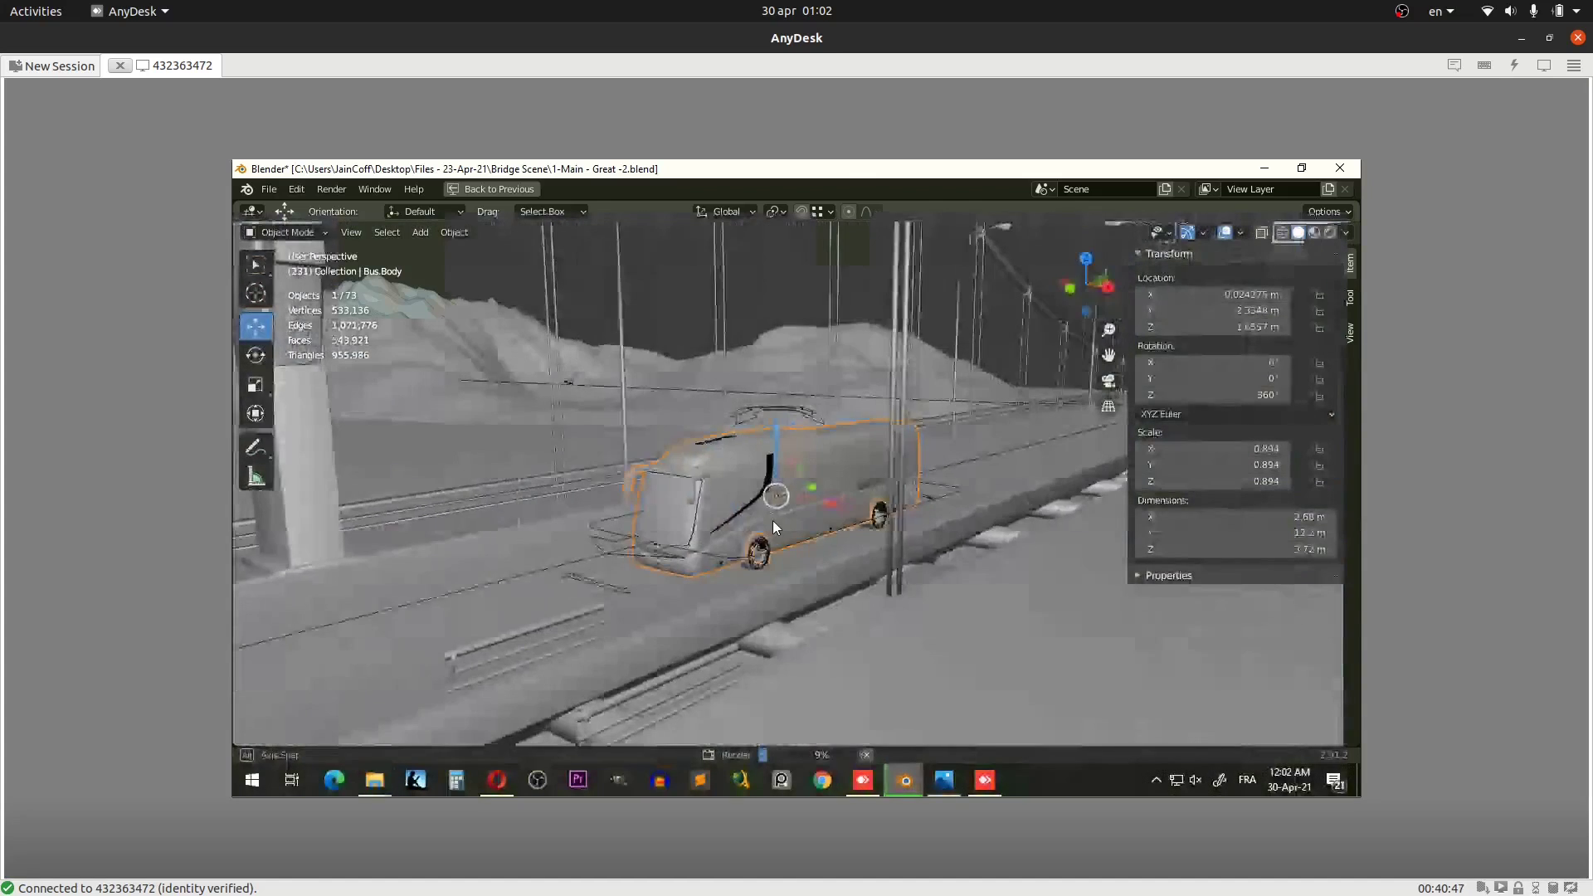
pyautogui.scroll(5, 762, 514)
pyautogui.scroll(-5, 762, 514)
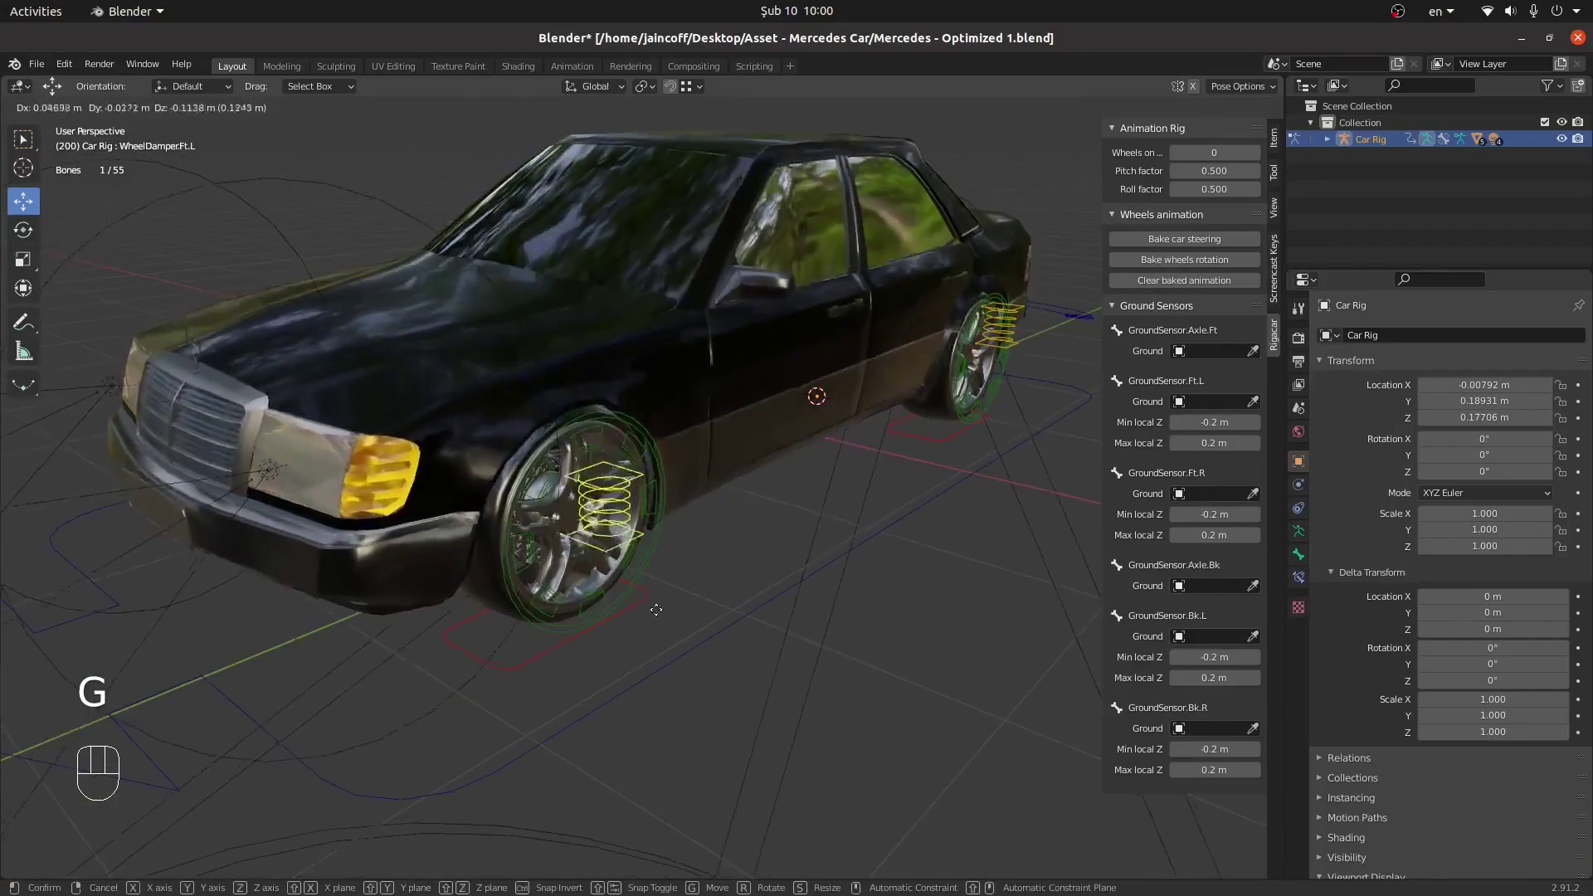
# - Confirm WheelDamper.Ft.L's new position, then orbit and zoom out to the car's front
pyautogui.click(657, 602)
pyautogui.moveTo(656, 602); pyautogui.dragTo(591, 556, button='middle')
pyautogui.scroll(-5, 692, 587)
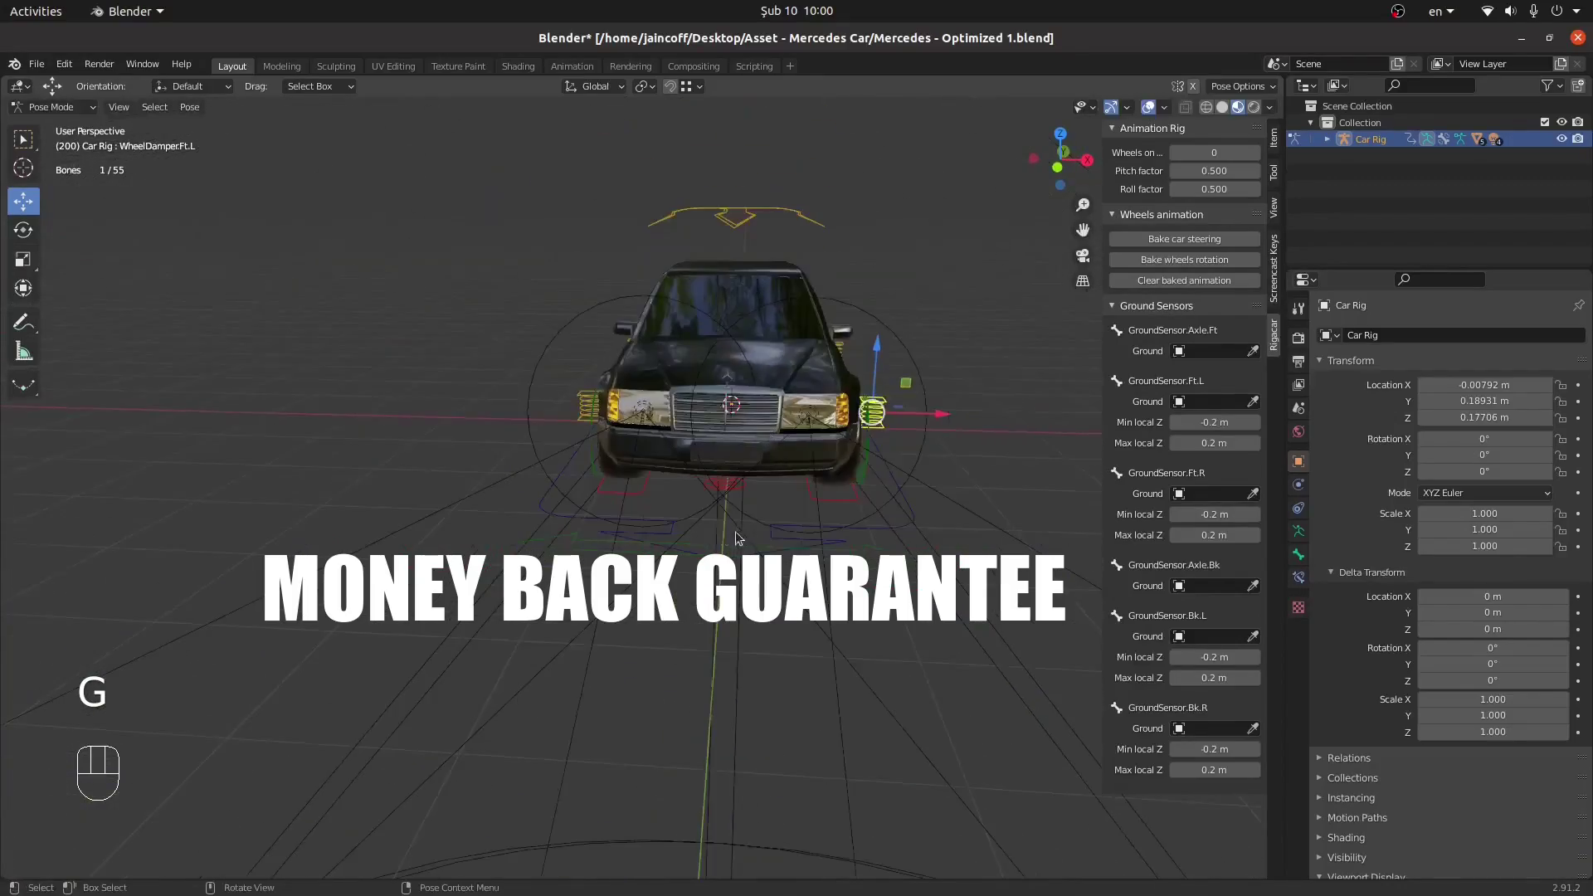